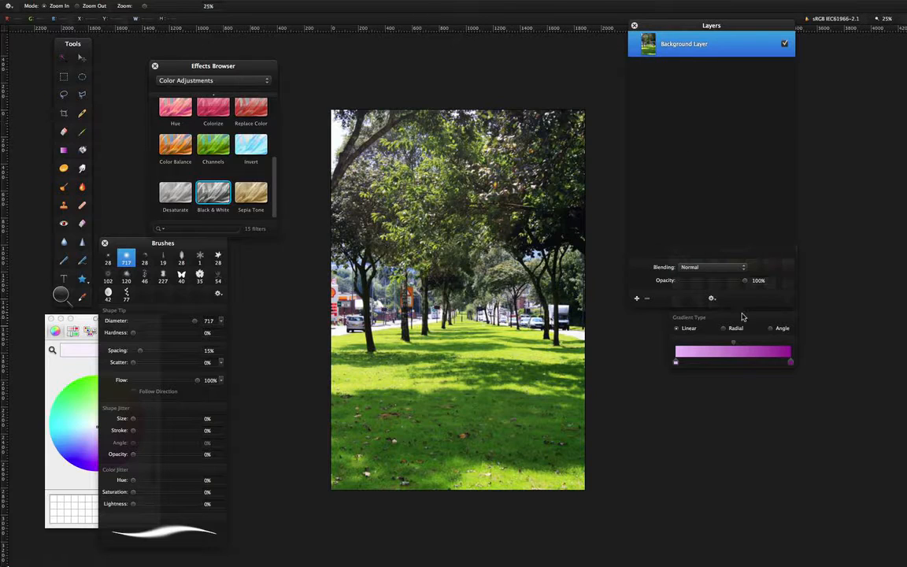
# Bring the Gradients panel forward and rearrange it and the Layers panel so that neither covers the other.
pyautogui.click(742, 320)
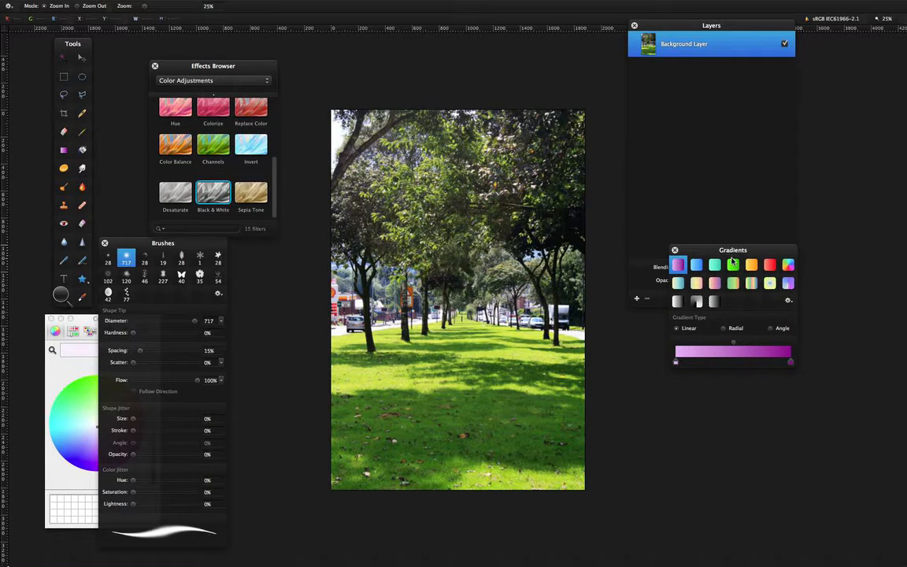
pyautogui.moveTo(732, 249); pyautogui.dragTo(711, 373)
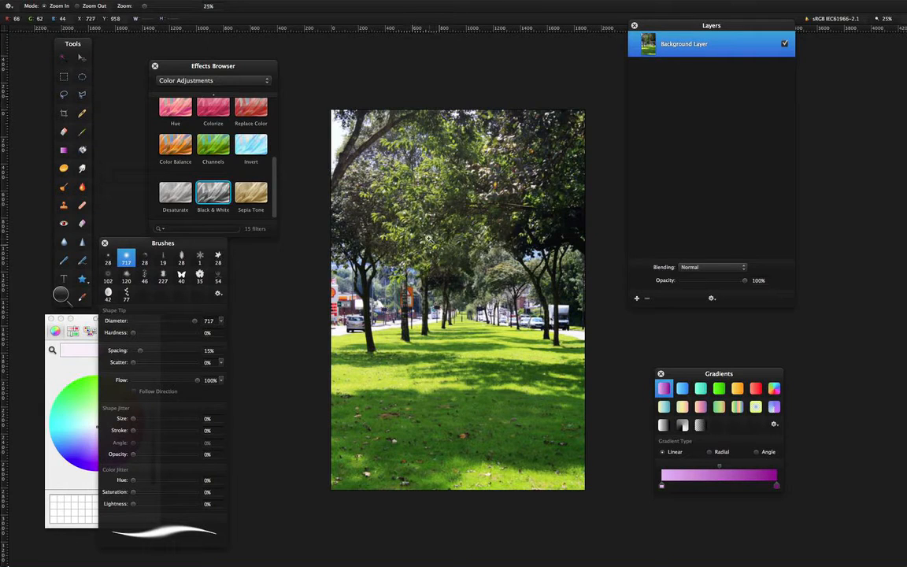
pyautogui.rightClick(735, 45)
pyautogui.click(712, 90)
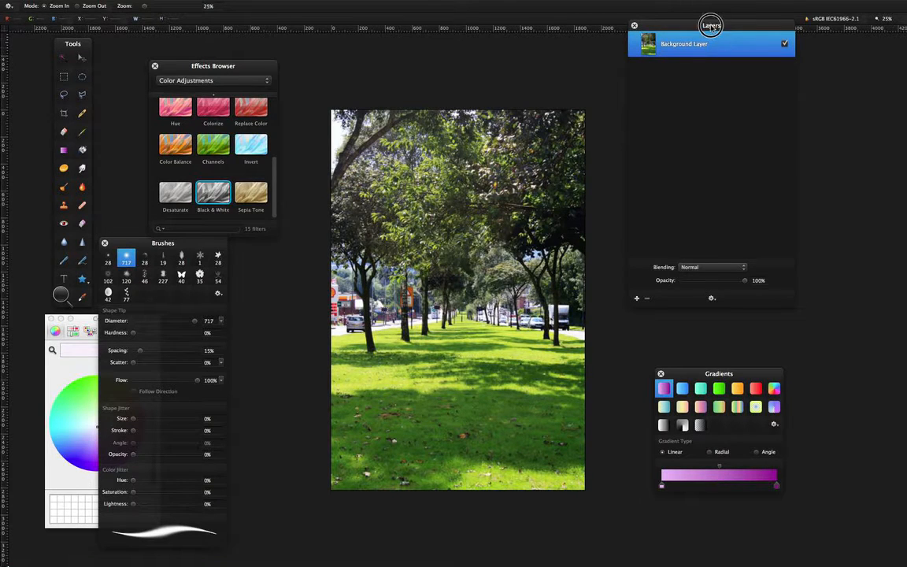
pyautogui.moveTo(708, 25); pyautogui.dragTo(739, 55)
pyautogui.rightClick(733, 71)
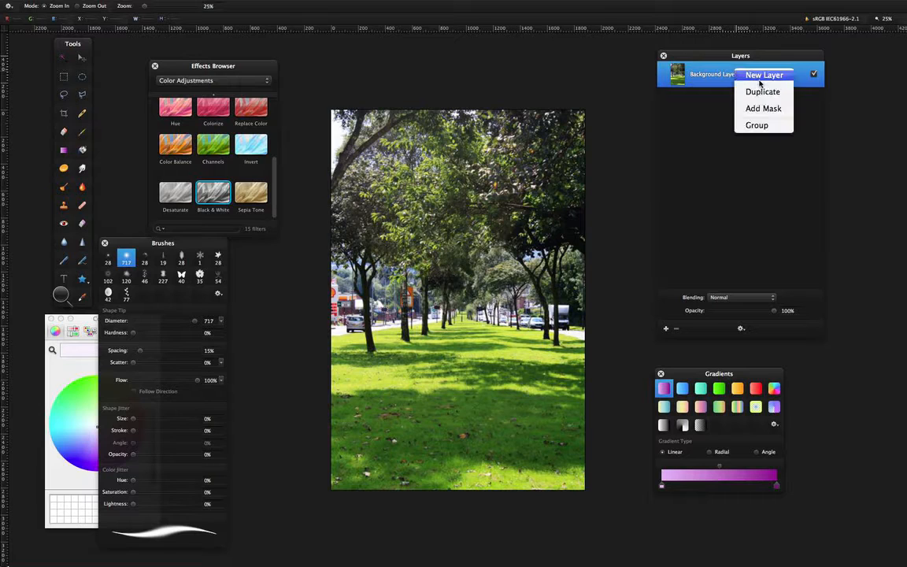
pyautogui.click(761, 76)
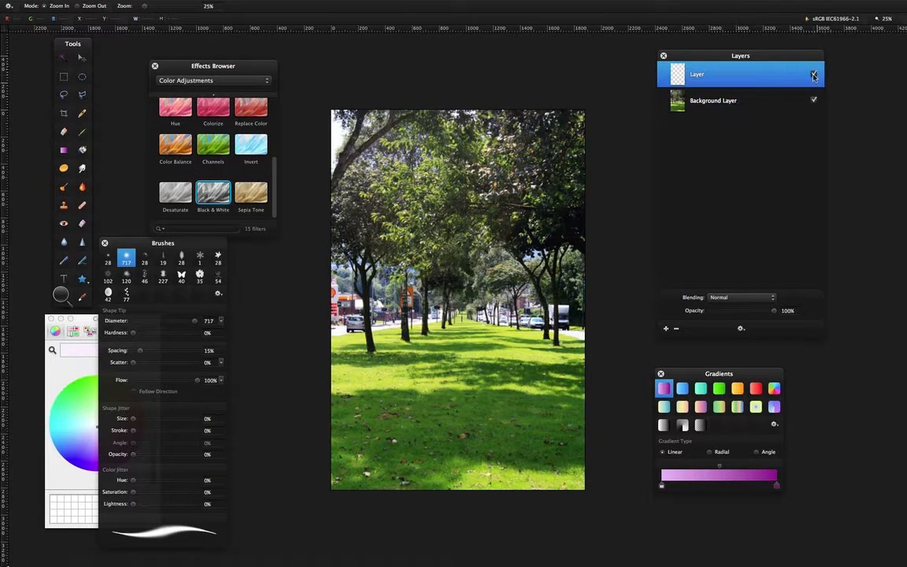
pyautogui.click(814, 74)
pyautogui.rightClick(778, 73)
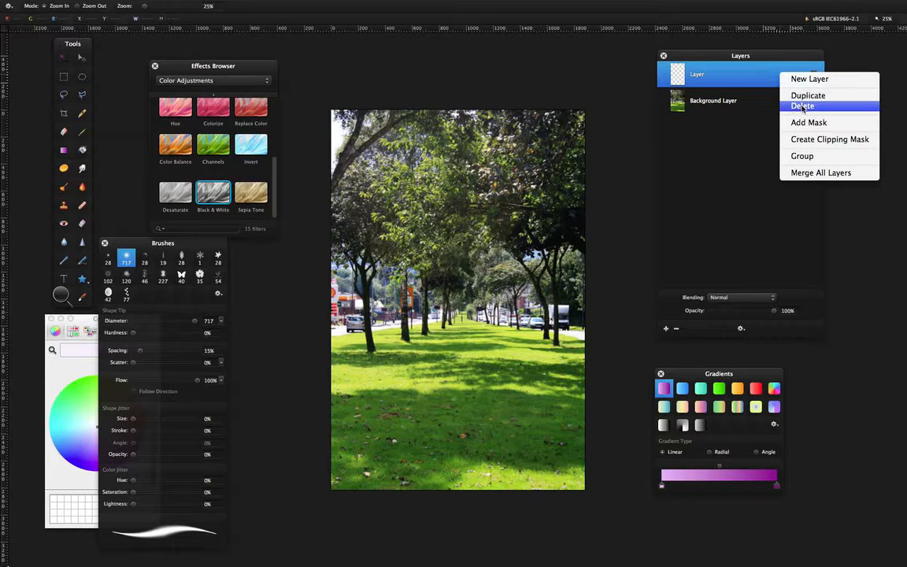
pyautogui.click(761, 85)
# Duplicate the Background Layer, hide the original layer and select the copy.
pyautogui.rightClick(753, 76)
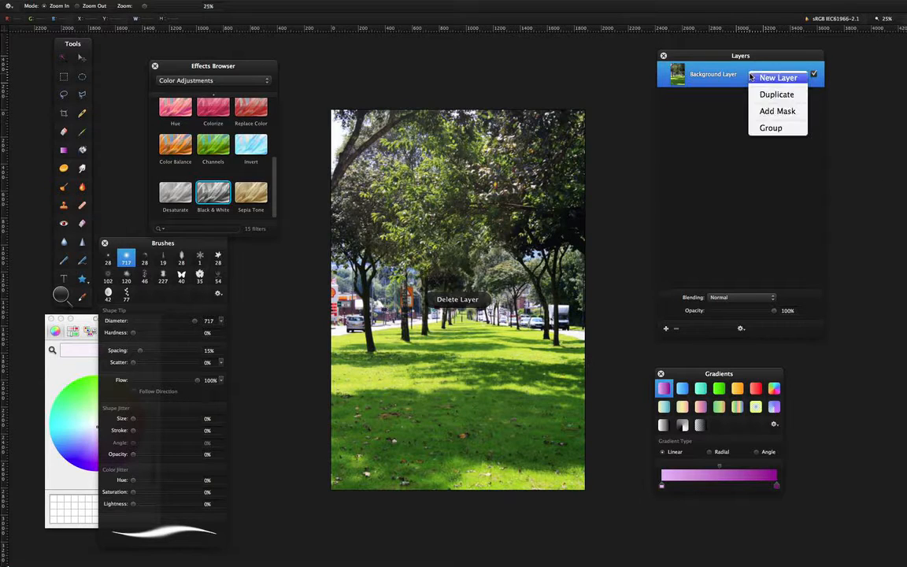
pyautogui.click(784, 99)
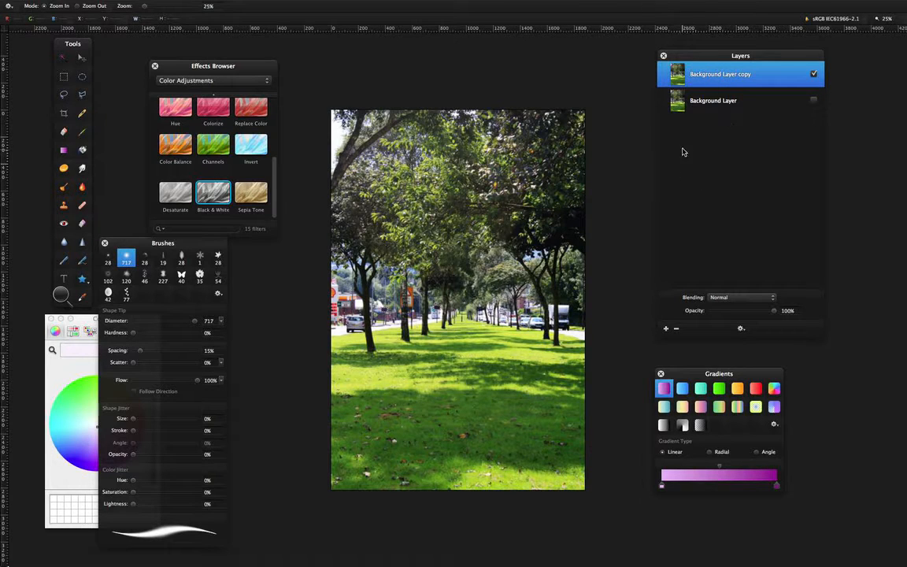
pyautogui.click(738, 104)
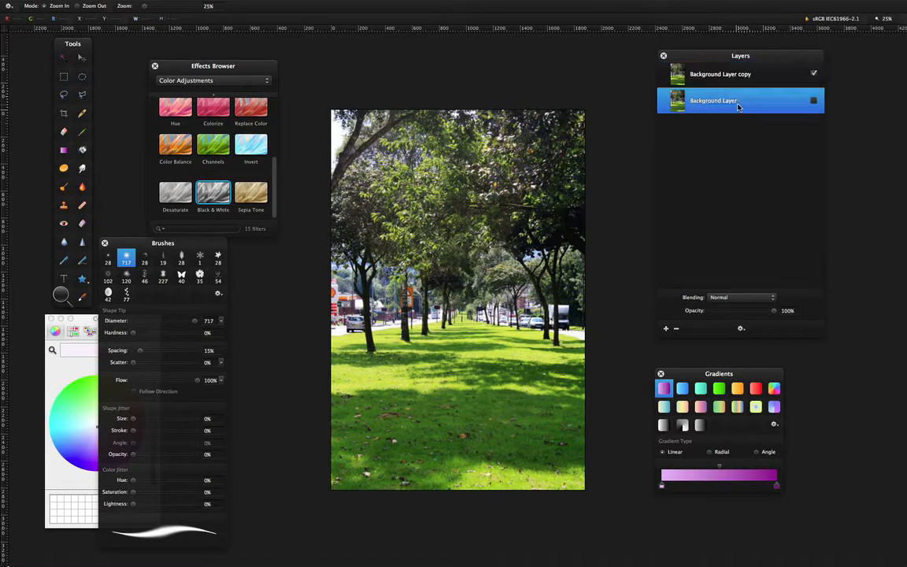
pyautogui.click(752, 82)
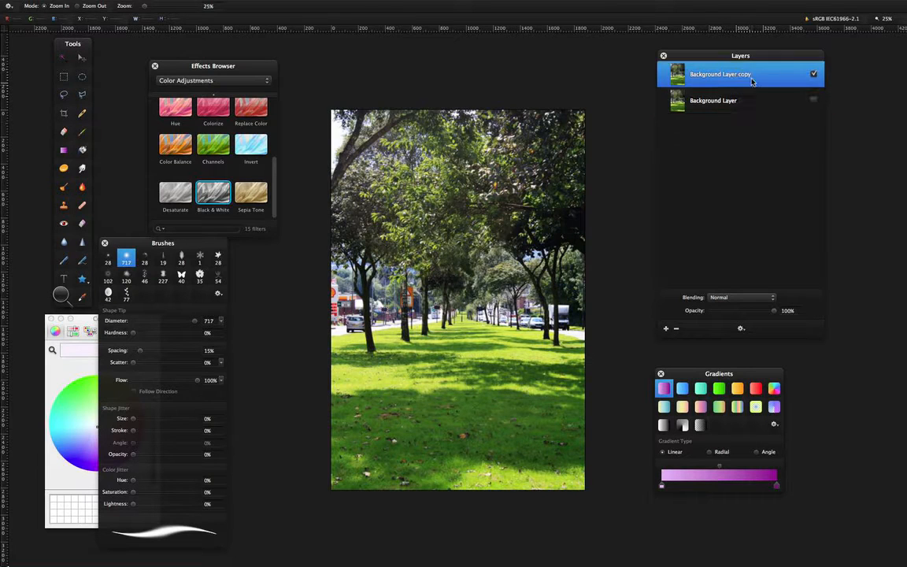
pyautogui.click(697, 103)
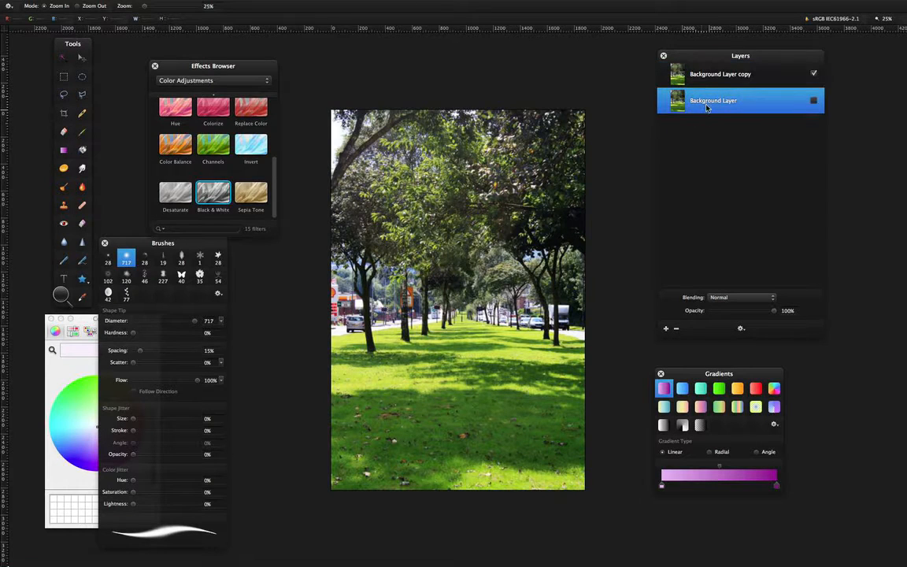
pyautogui.click(765, 77)
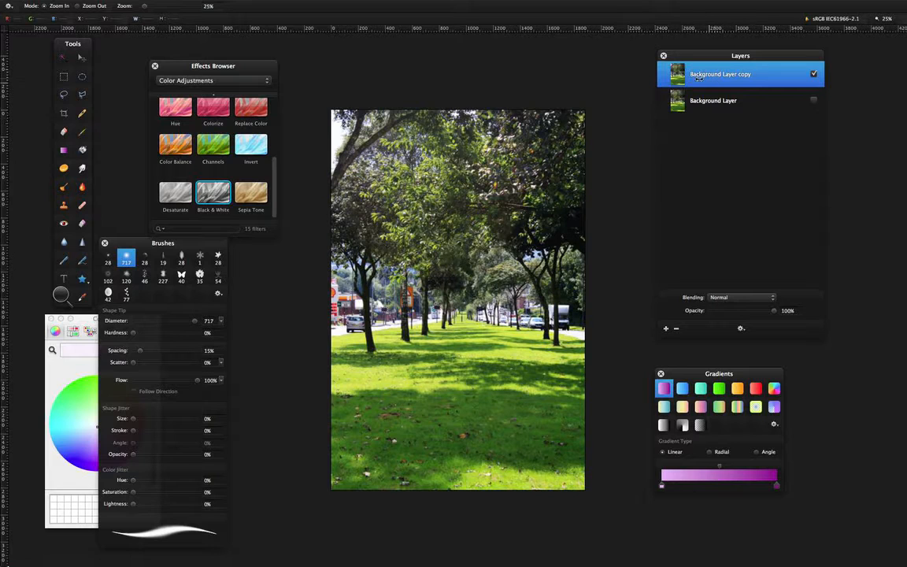
# Apply the Black & White effect with its default settings to the background copy and duplicate the converted layer.
pyautogui.moveTo(201, 193); pyautogui.dragTo(406, 197)
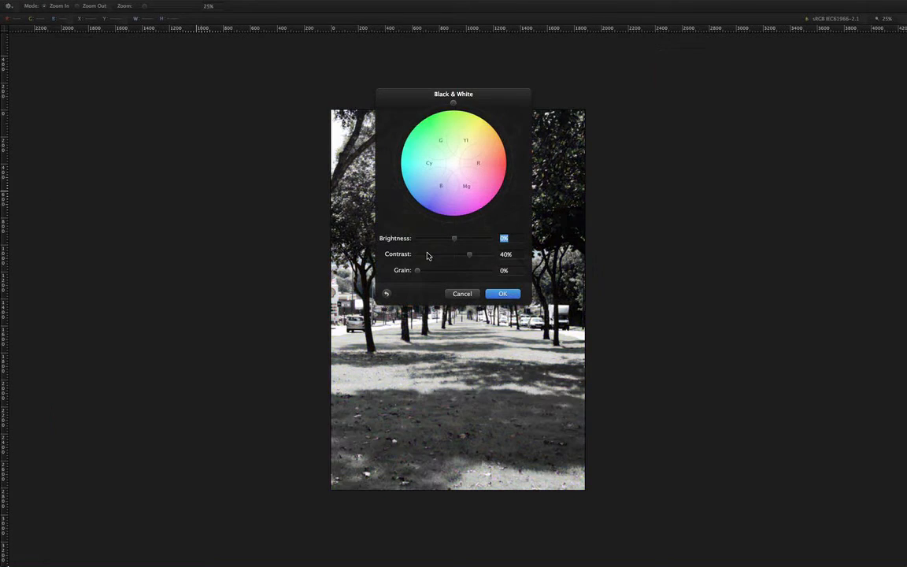
pyautogui.click(499, 292)
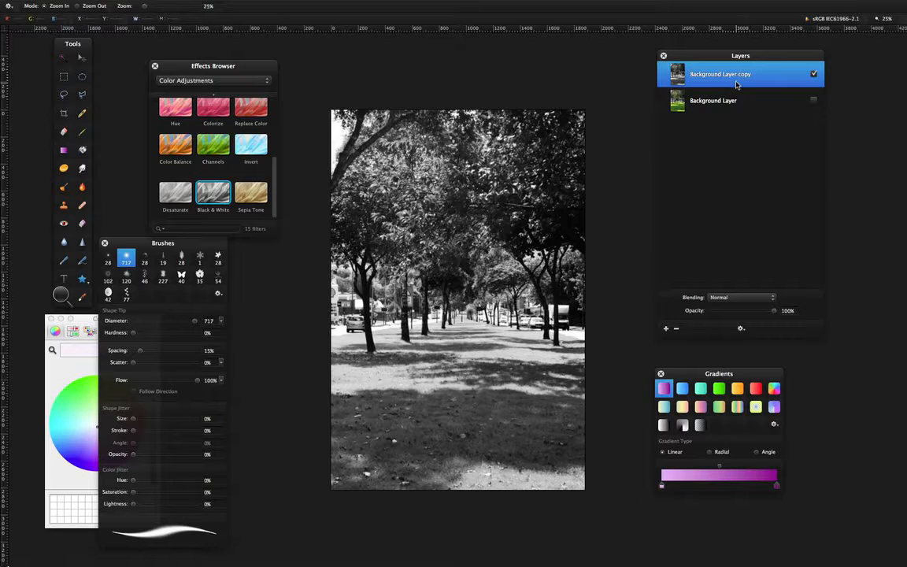
pyautogui.rightClick(726, 79)
pyautogui.click(743, 103)
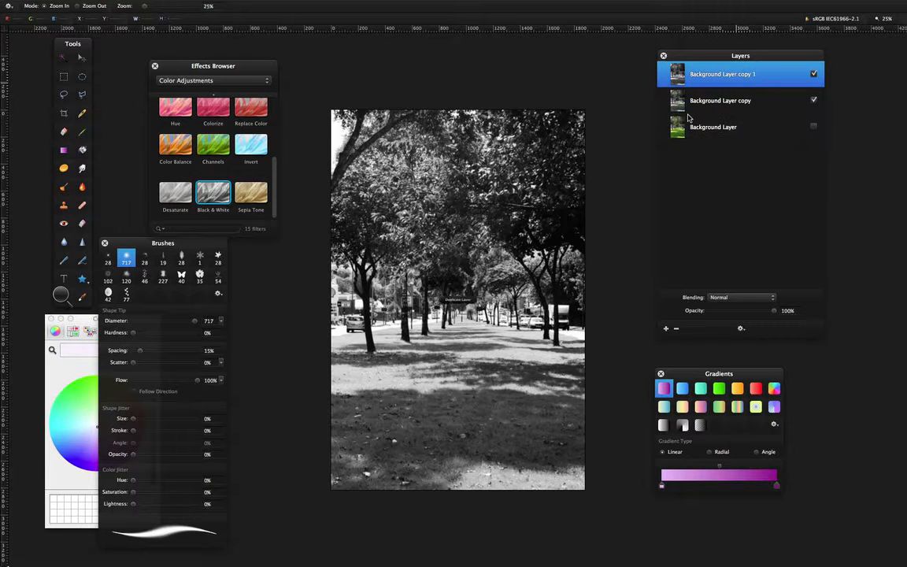
# Apply a heavy Gaussian Blur to the topmost black-and-white copy, raising the radius slightly, and add a mask to that layer.
pyautogui.click(192, 81)
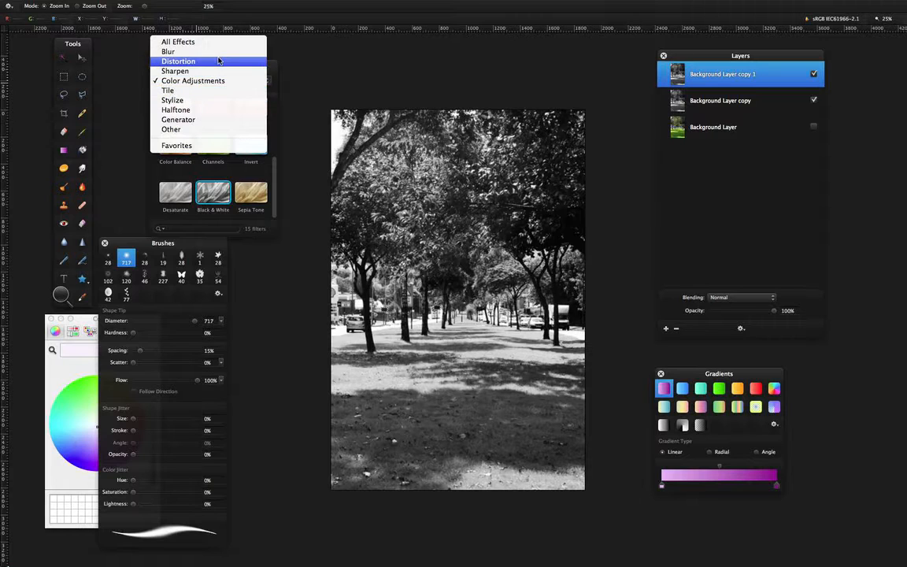
pyautogui.click(197, 53)
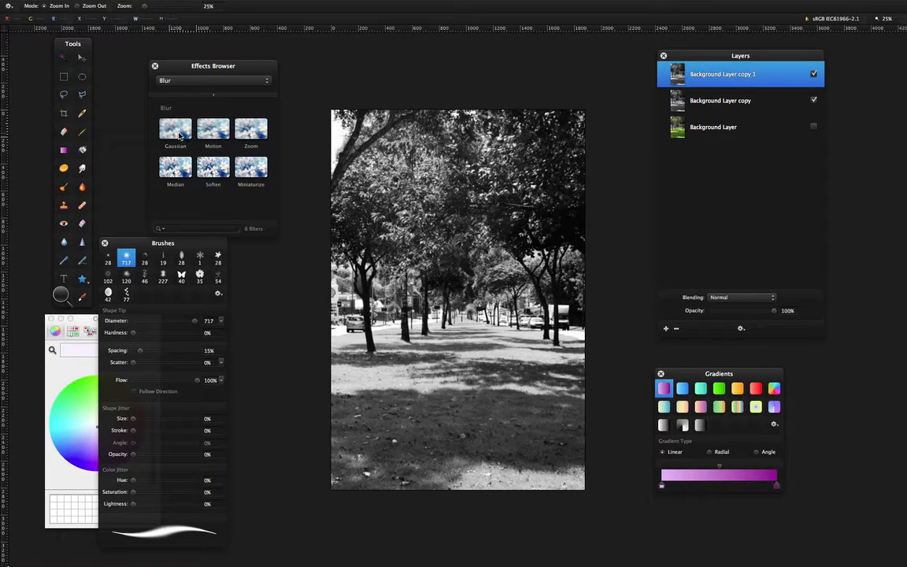
pyautogui.click(179, 136)
pyautogui.moveTo(179, 136); pyautogui.dragTo(445, 208)
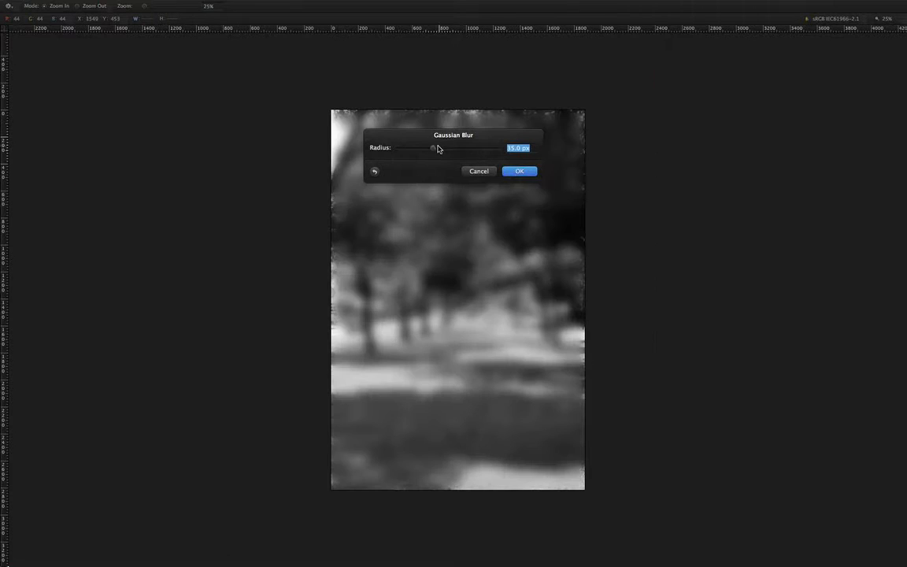
pyautogui.moveTo(436, 148); pyautogui.dragTo(439, 148)
pyautogui.click(507, 172)
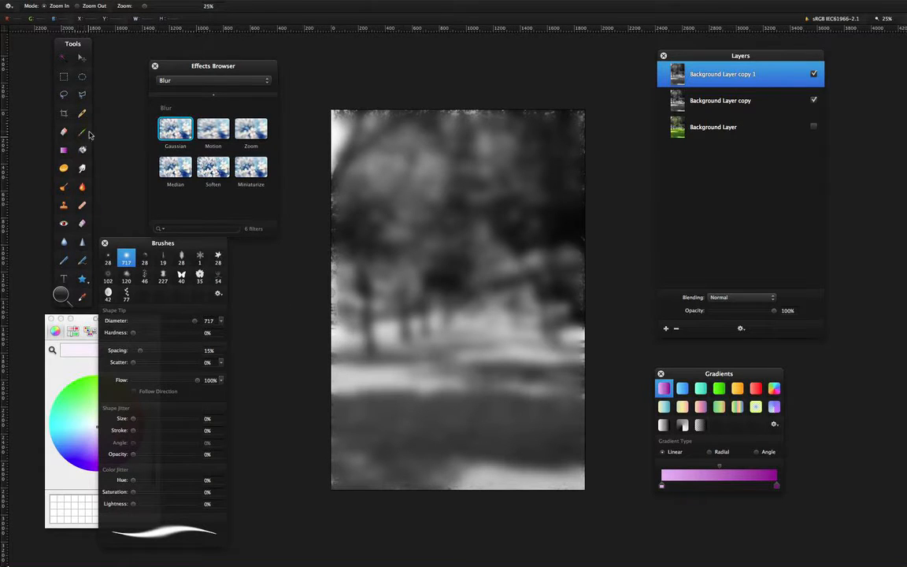
pyautogui.rightClick(717, 81)
pyautogui.click(751, 125)
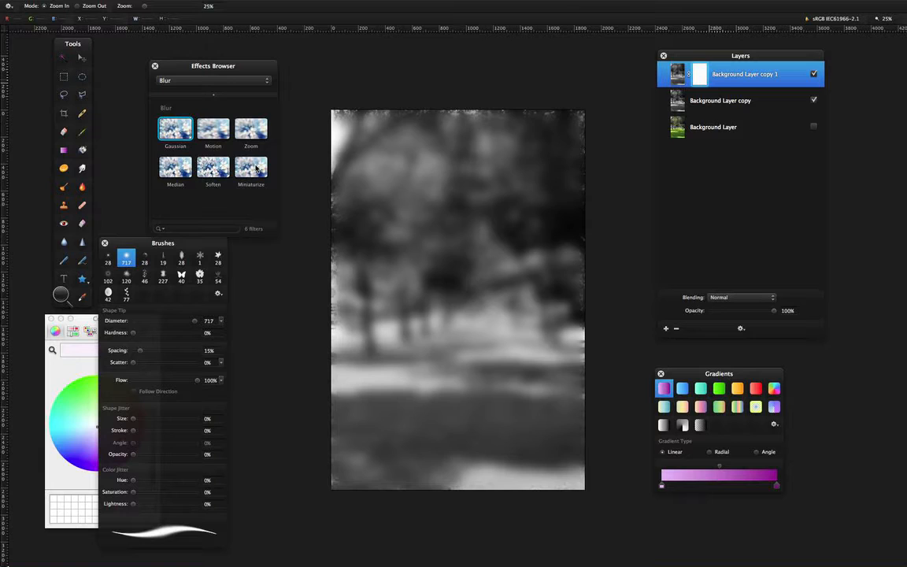
# Activate the Gradient tool and create a new black-to-white gradient, moving the Gradients panel closer to the image.
pyautogui.click(65, 150)
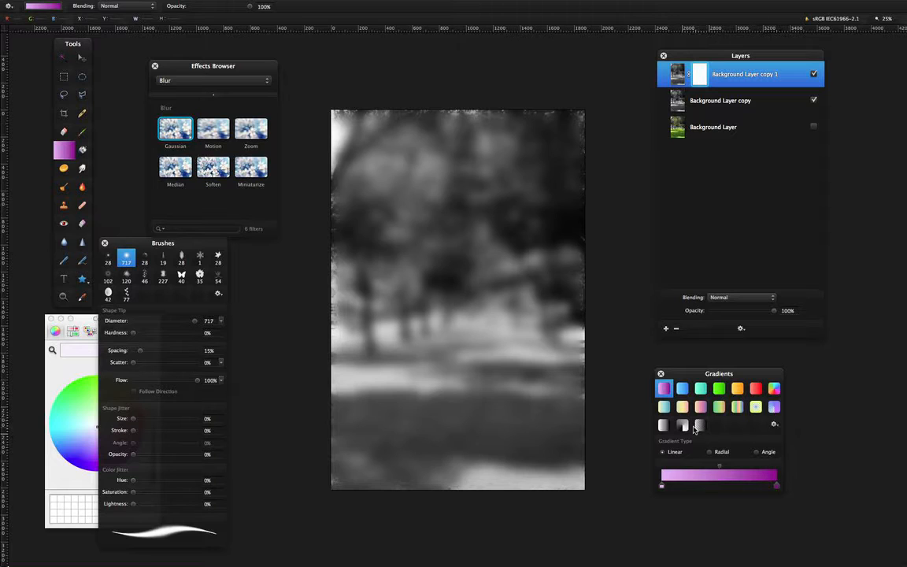
pyautogui.click(775, 425)
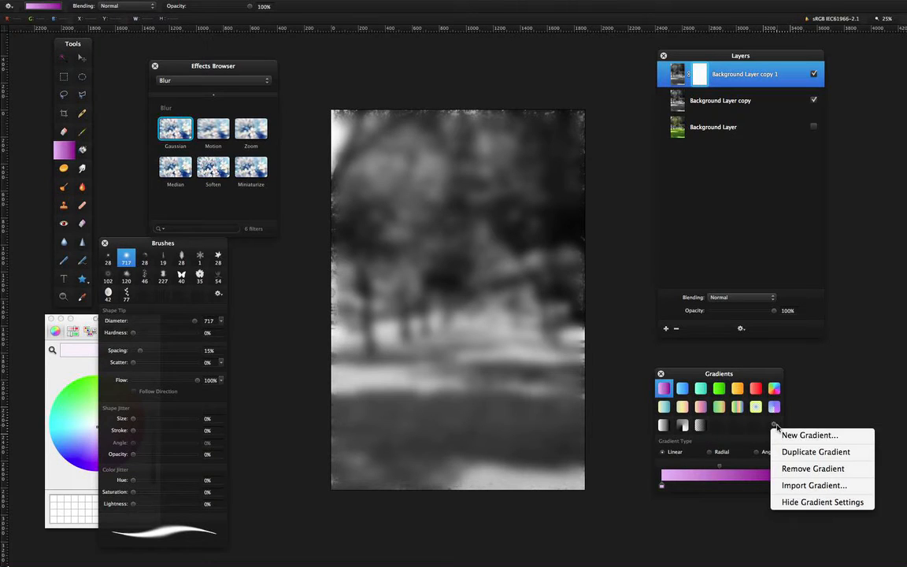
pyautogui.click(800, 436)
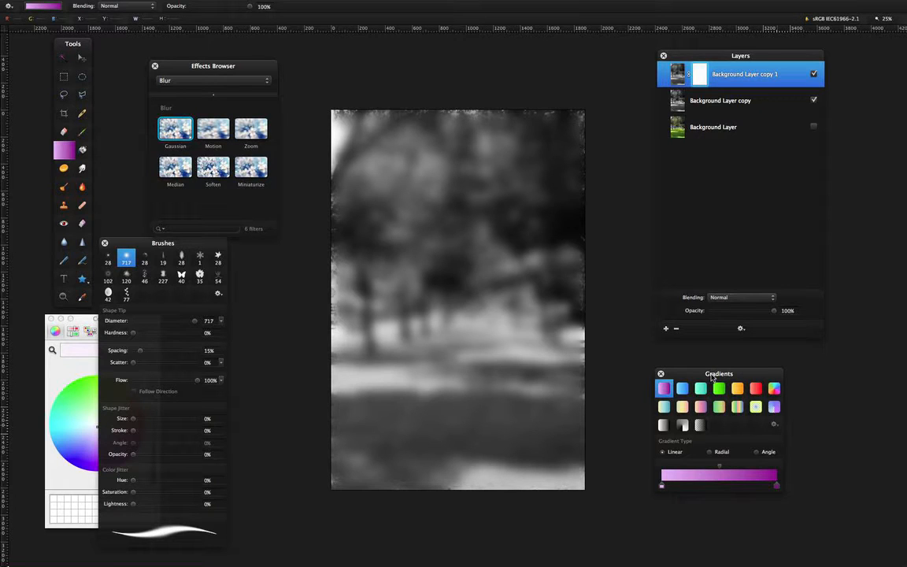
pyautogui.moveTo(712, 378); pyautogui.dragTo(660, 344)
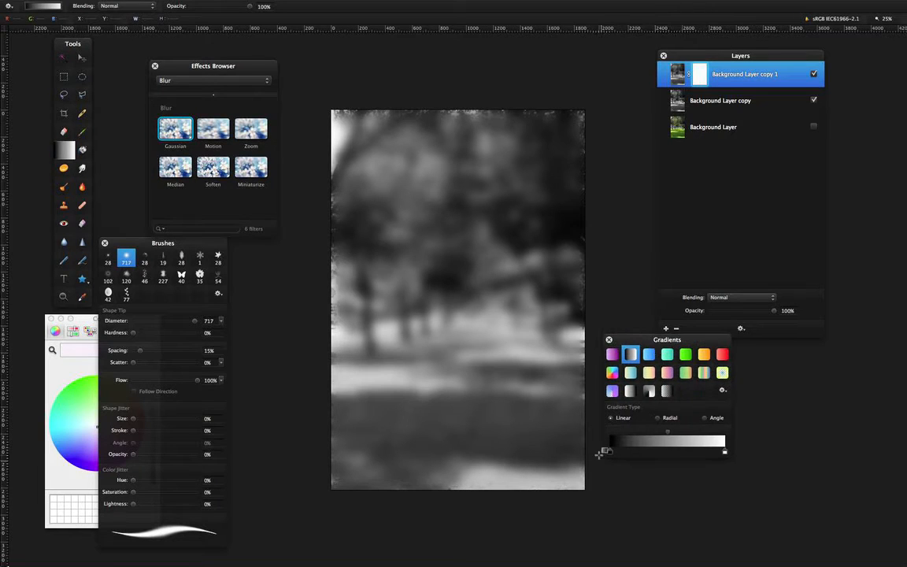
# Set the opacity of the new gradient's white stop to 0% and change the gradient type to Radial.
pyautogui.doubleClick(725, 455)
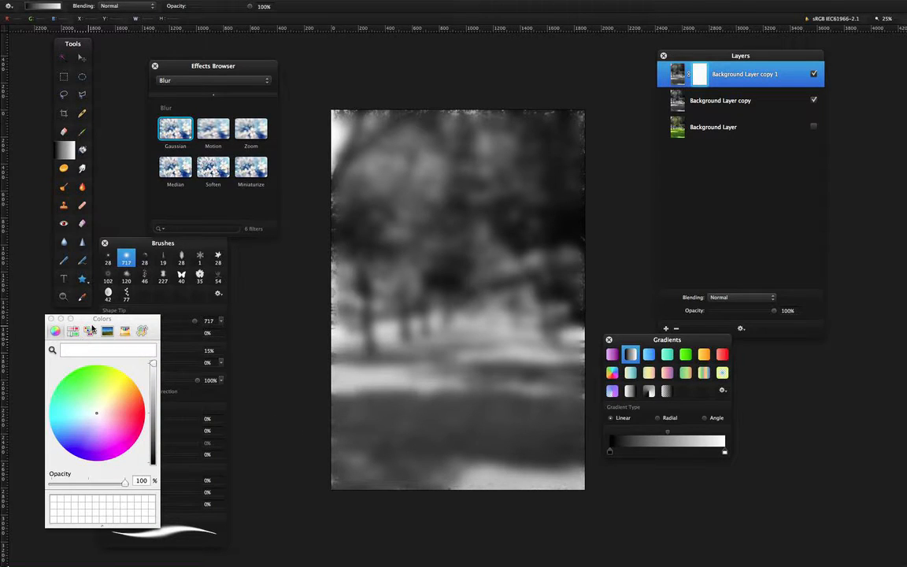
pyautogui.moveTo(122, 488); pyautogui.dragTo(21, 474)
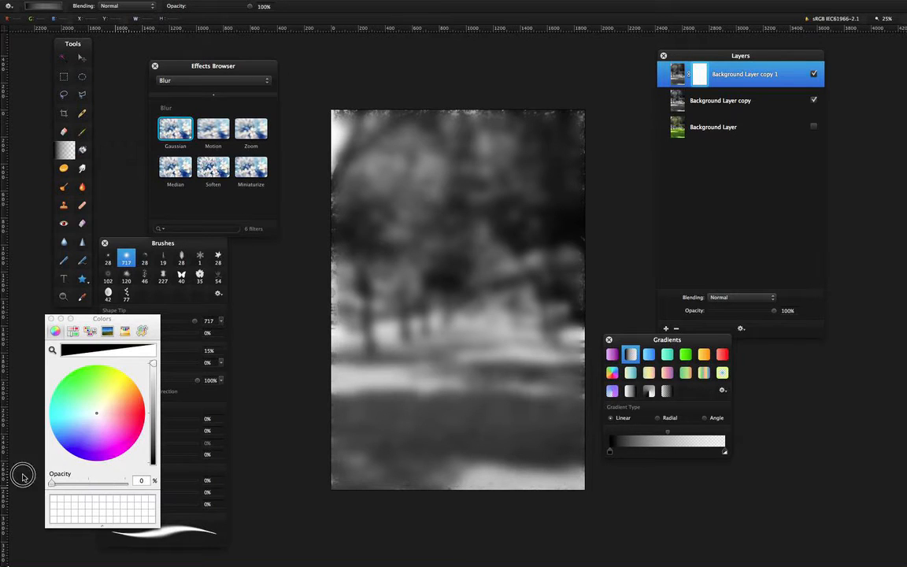
pyautogui.click(50, 319)
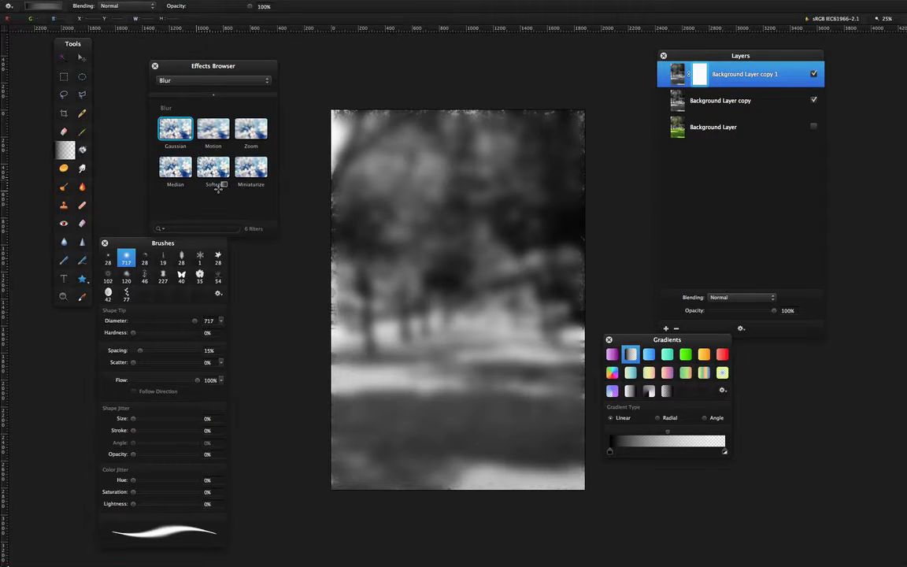
pyautogui.click(659, 419)
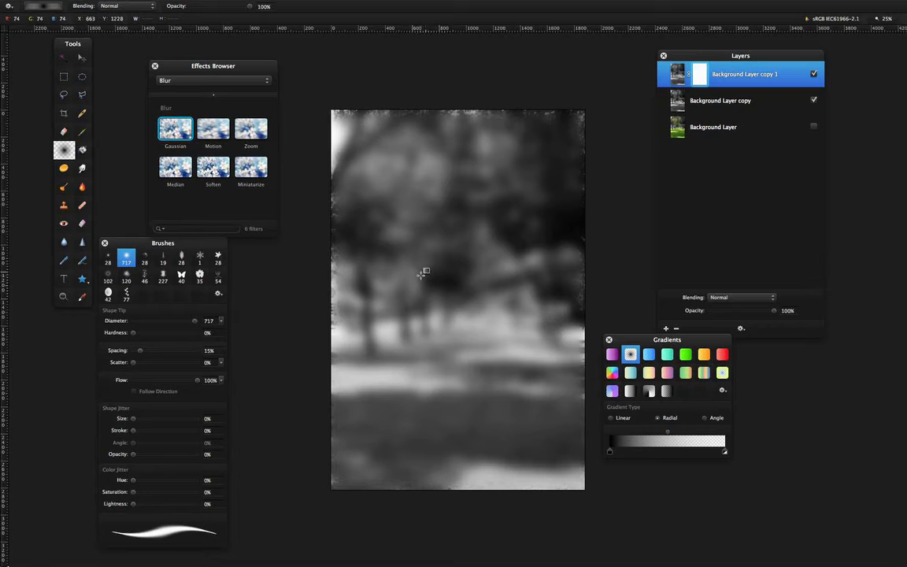
# Draw overlapping radial gradients on the blurred layer's mask over the left trees, the right trees and the central grass to reveal the sharp photo.
pyautogui.moveTo(399, 256); pyautogui.dragTo(525, 405)
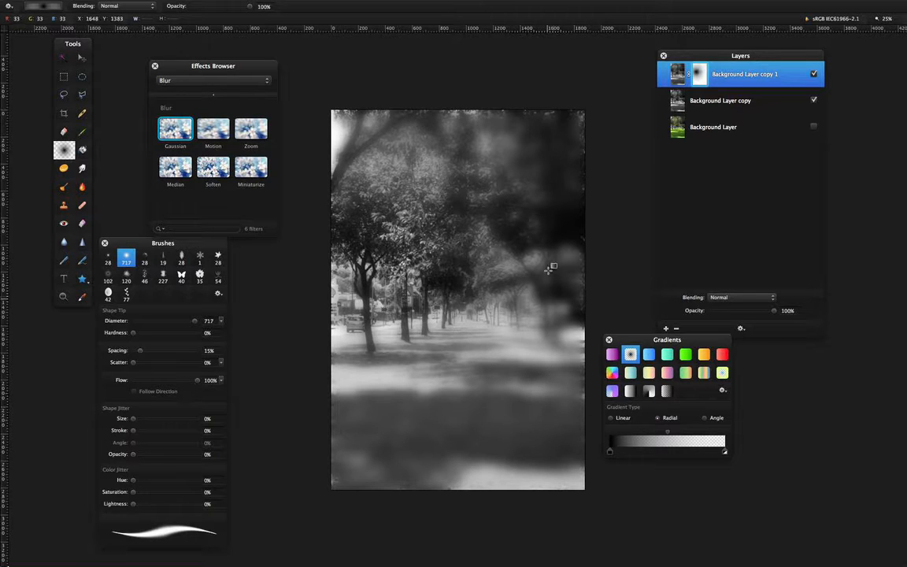
pyautogui.moveTo(487, 319); pyautogui.dragTo(360, 379)
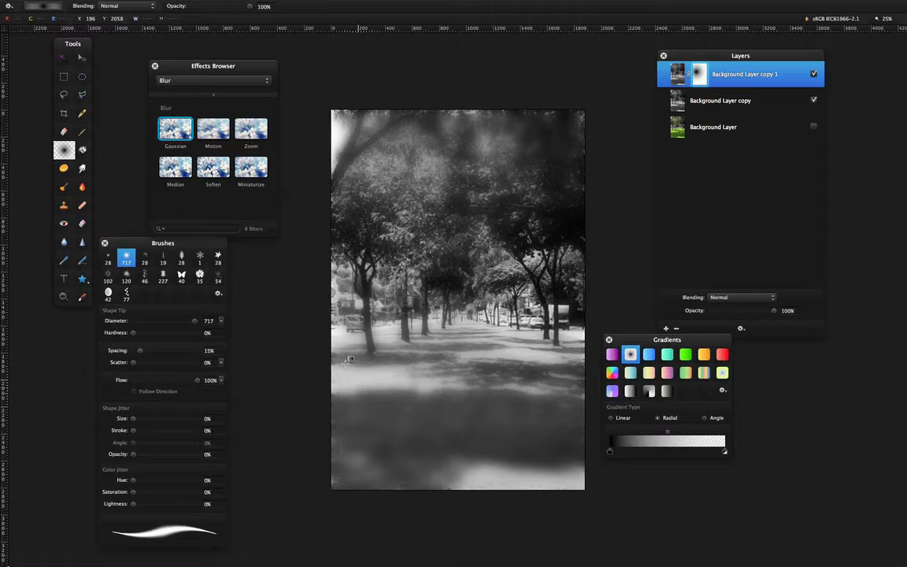
pyautogui.moveTo(405, 356); pyautogui.dragTo(495, 451)
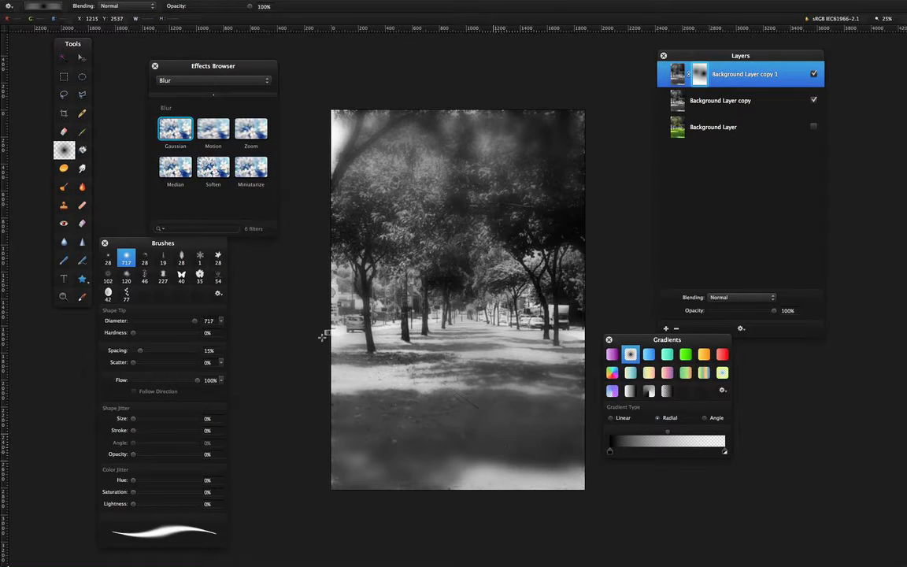
# Switch to the Brush tool with a diameter of 55 and undo the trial brush strokes on the mask.
pyautogui.click(82, 131)
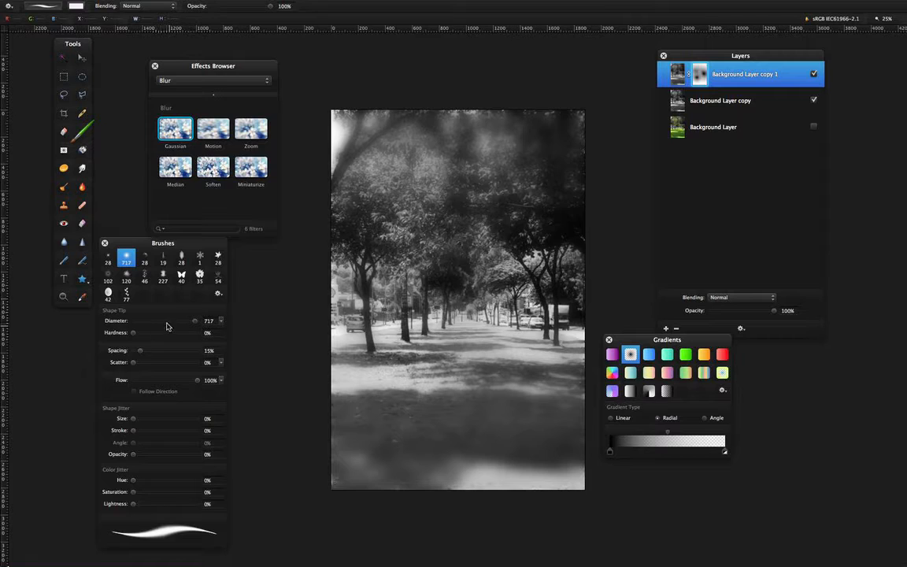
pyautogui.moveTo(194, 320); pyautogui.dragTo(159, 321)
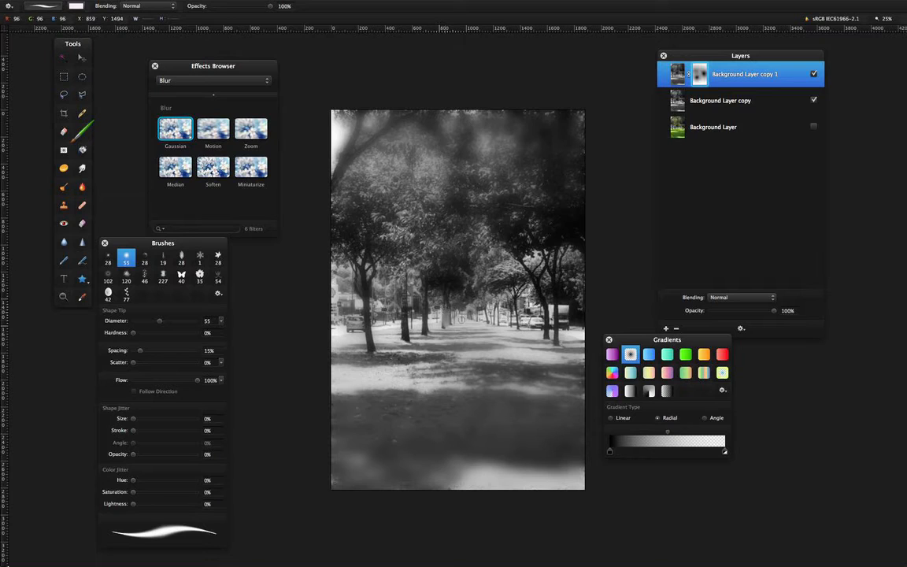
pyautogui.press('super+z')
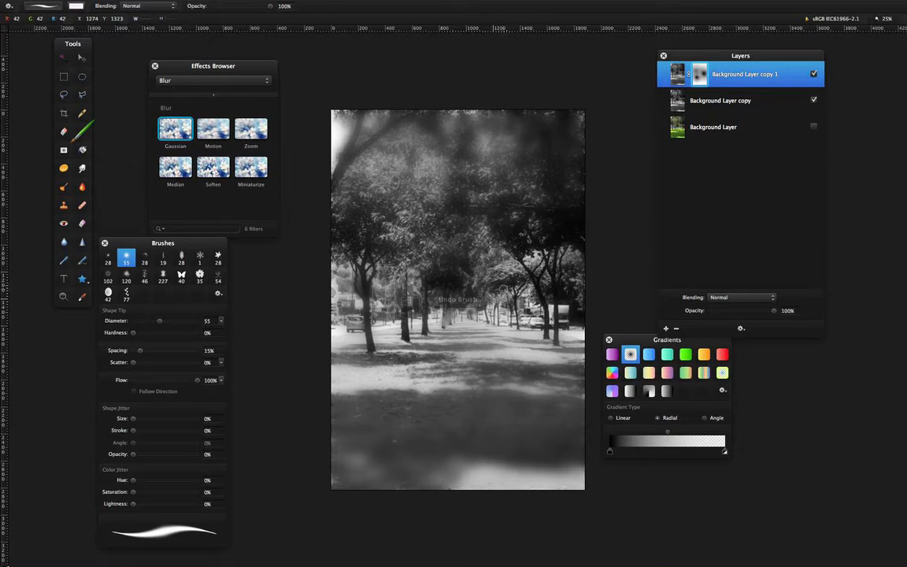
pyautogui.press('super+z')
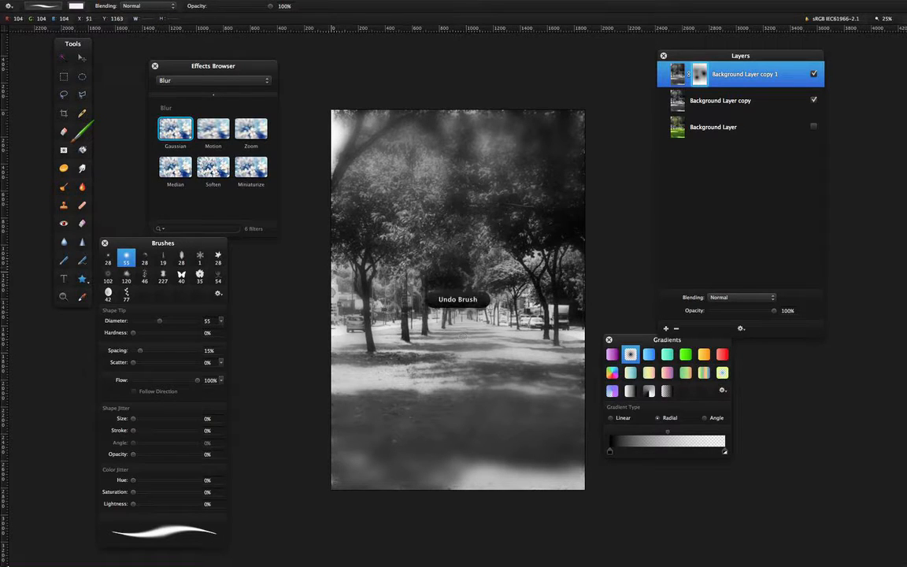
# Set the brush colour to black with the colour picker's brightness control and close the picker.
pyautogui.click(74, 8)
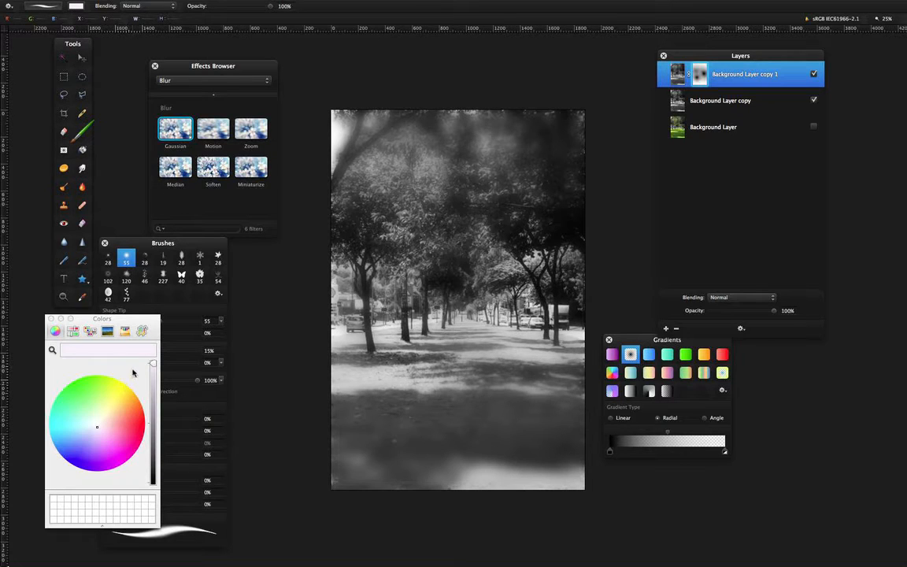
pyautogui.moveTo(156, 367); pyautogui.dragTo(156, 543)
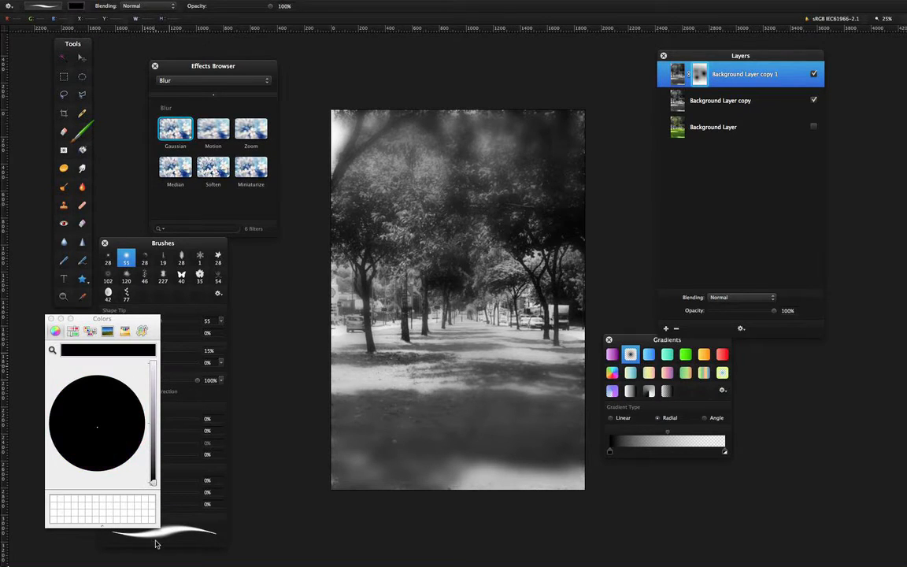
pyautogui.click(51, 319)
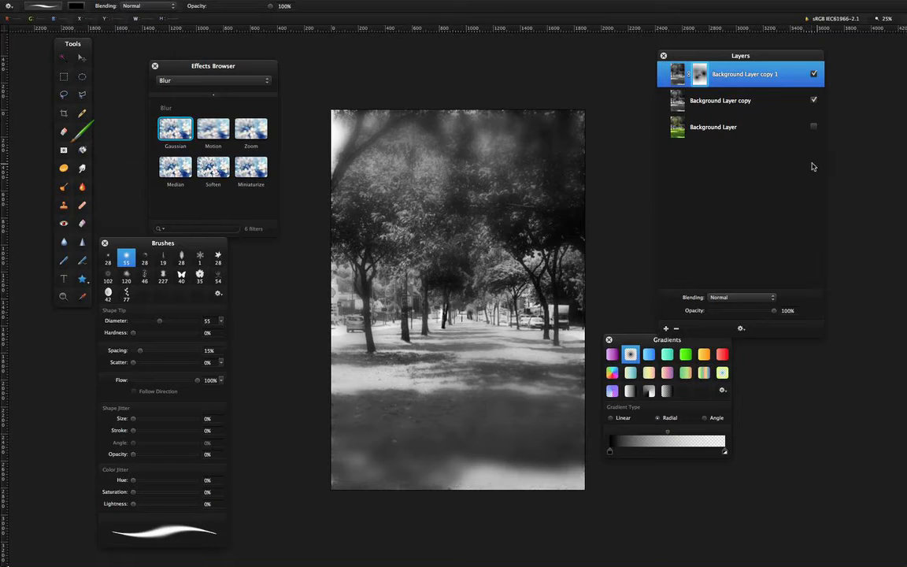
# Duplicate the original full-colour Background Layer.
pyautogui.rightClick(725, 128)
pyautogui.click(741, 133)
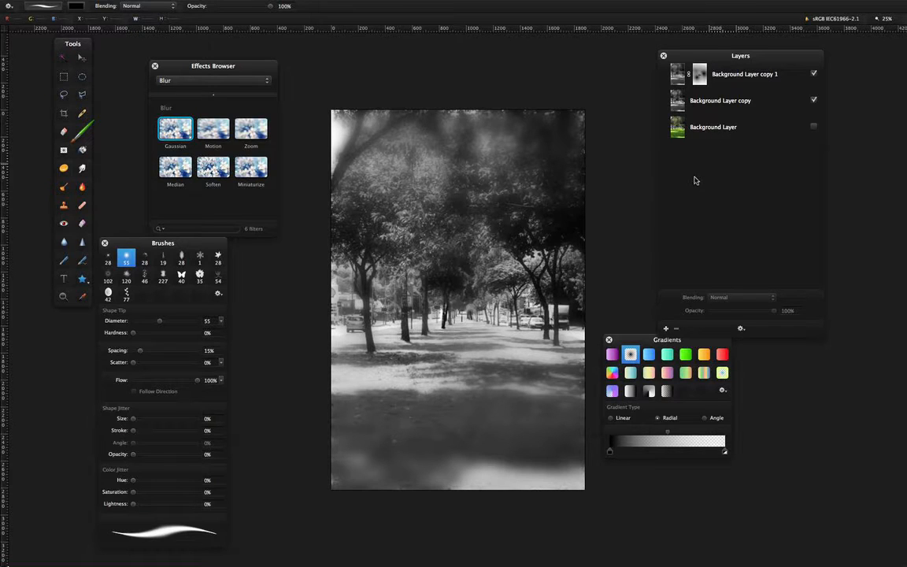
pyautogui.rightClick(712, 130)
pyautogui.click(710, 140)
pyautogui.rightClick(714, 139)
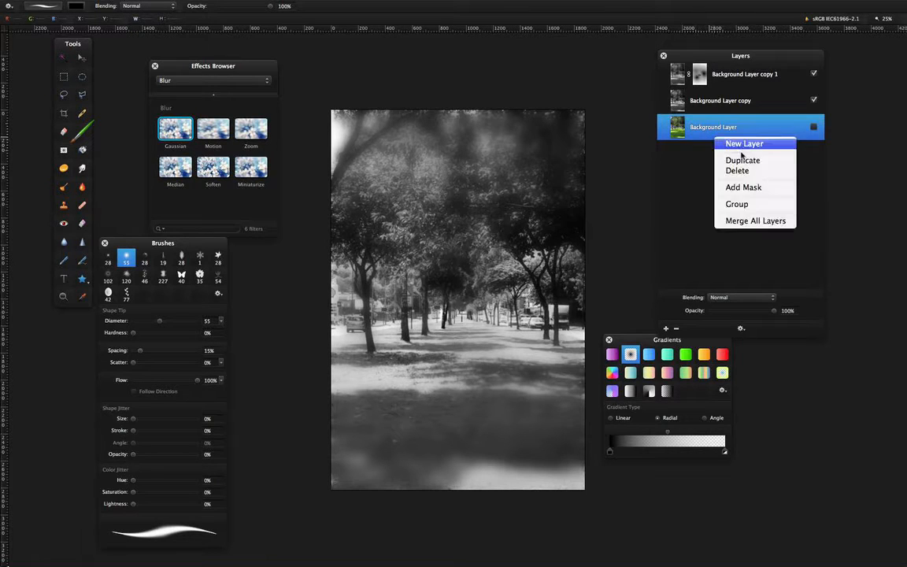
pyautogui.click(729, 161)
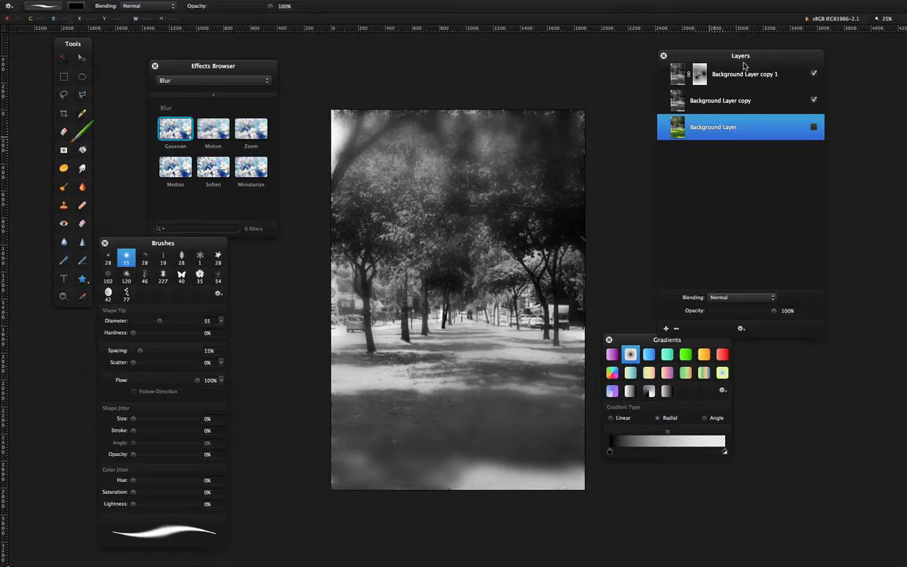
pyautogui.press('super+j')
# Move the colour duplicate, Background Layer copy 2, to the top of the layer stack and make it visible.
pyautogui.moveTo(723, 136); pyautogui.dragTo(724, 71)
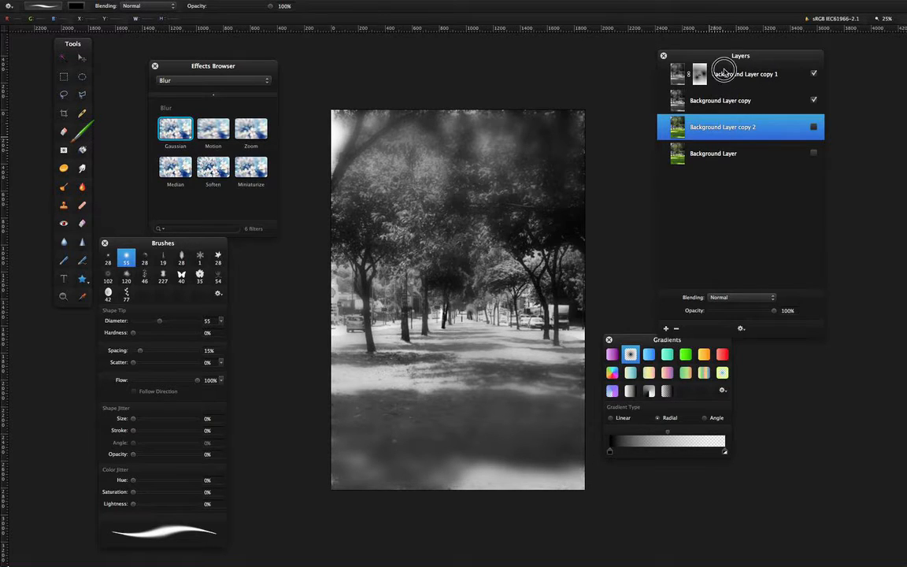
pyautogui.click(814, 128)
pyautogui.moveTo(717, 134); pyautogui.dragTo(716, 67)
pyautogui.moveTo(746, 57); pyautogui.dragTo(668, 67)
pyautogui.rightClick(733, 56)
pyautogui.click(733, 57)
pyautogui.moveTo(733, 132); pyautogui.dragTo(730, 67)
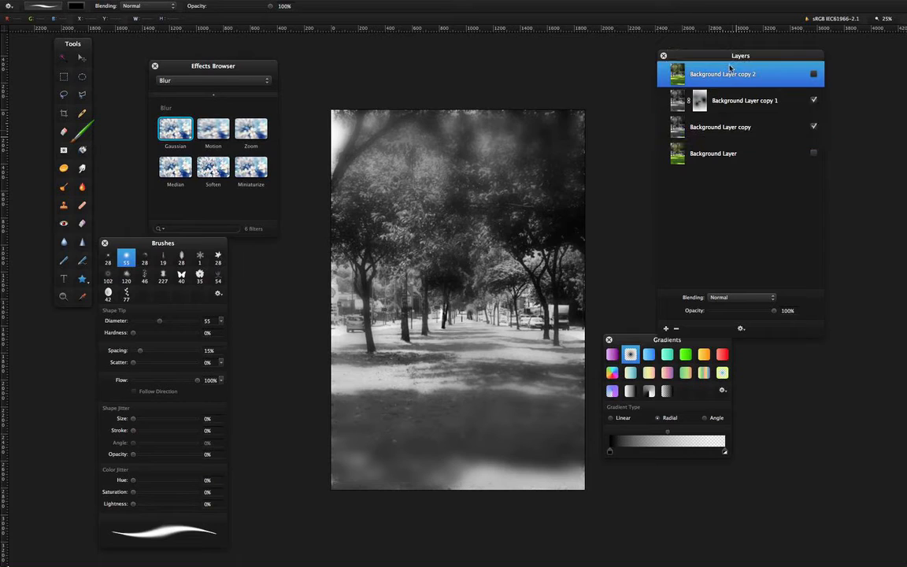
pyautogui.click(814, 74)
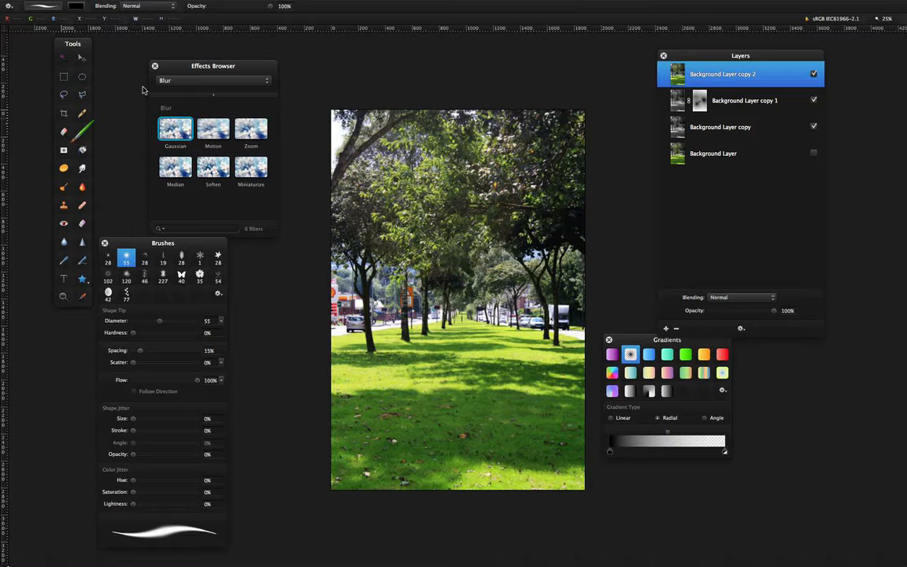
# Apply a Gaussian Blur to the colour duplicate so that the whole photo is softly out of focus.
pyautogui.moveTo(176, 119); pyautogui.dragTo(397, 189)
pyautogui.moveTo(431, 151); pyautogui.dragTo(405, 149)
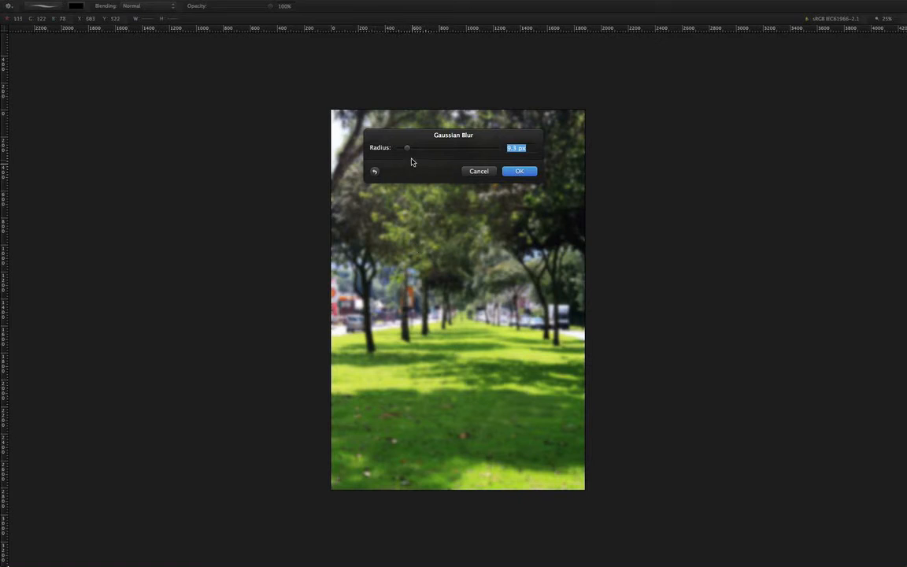
pyautogui.moveTo(409, 151); pyautogui.dragTo(409, 151)
pyautogui.click(521, 171)
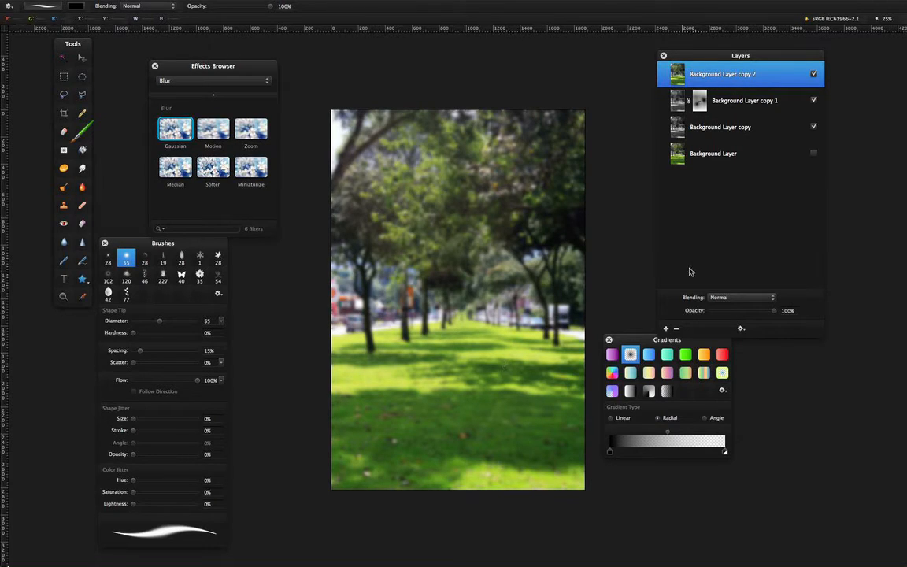
# Add a mask to the blurred colour layer and set the brush diameter to 871.
pyautogui.rightClick(736, 78)
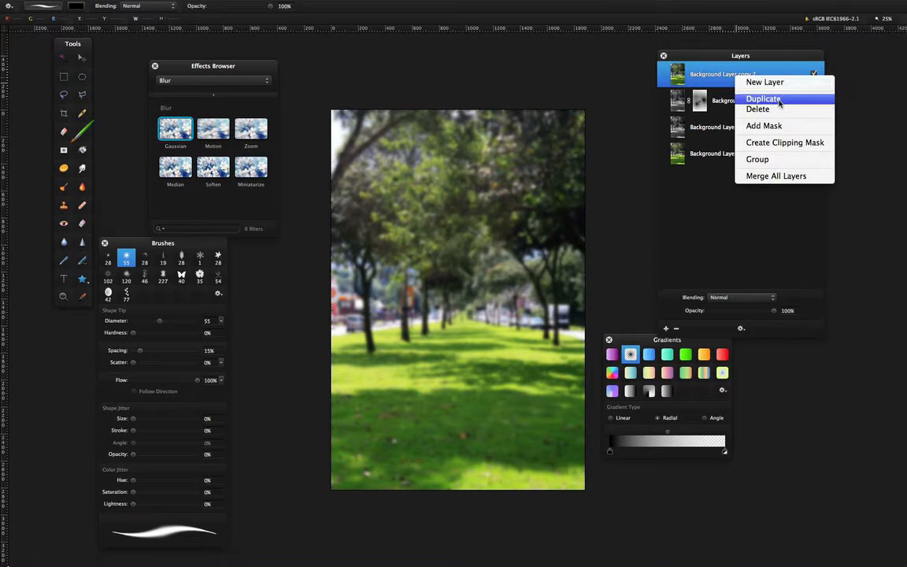
pyautogui.click(780, 124)
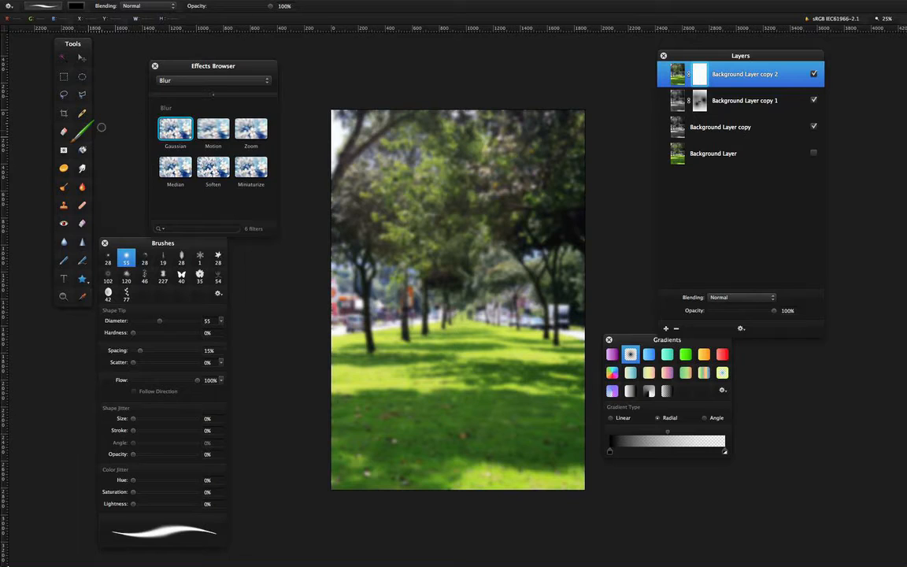
pyautogui.click(223, 81)
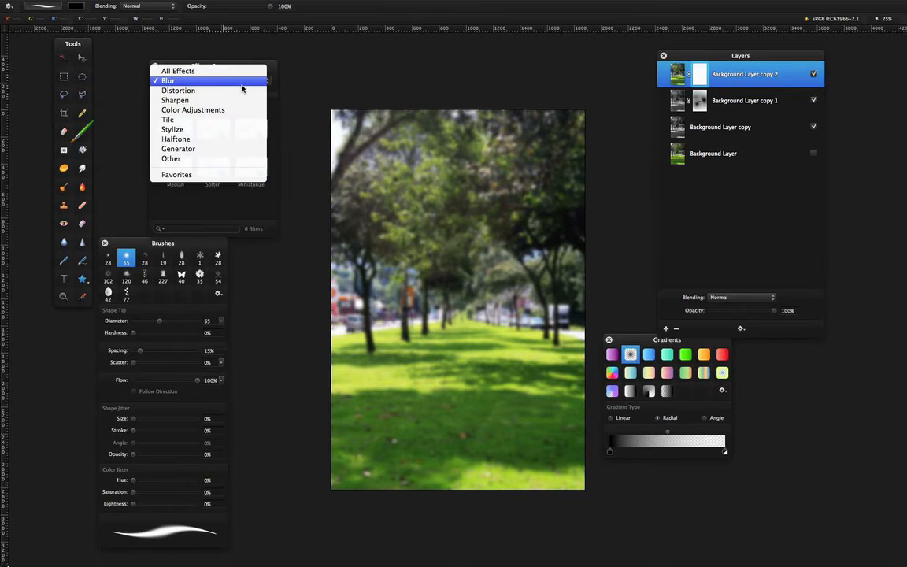
pyautogui.click(242, 88)
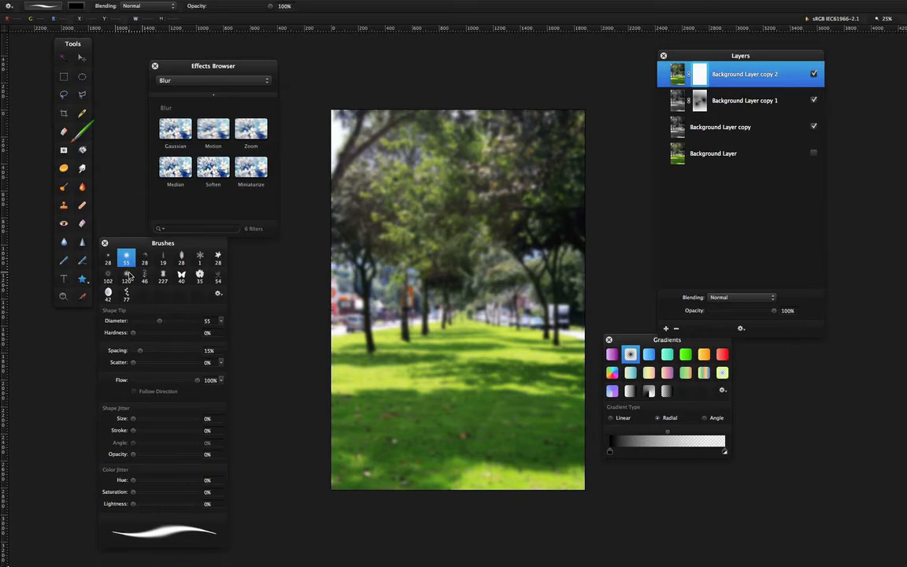
pyautogui.moveTo(161, 321)
pyautogui.mouseDown()
pyautogui.moveTo(228, 311)
pyautogui.moveTo(188, 326)
pyautogui.moveTo(189, 334)
pyautogui.moveTo(195, 321)
pyautogui.mouseUp()
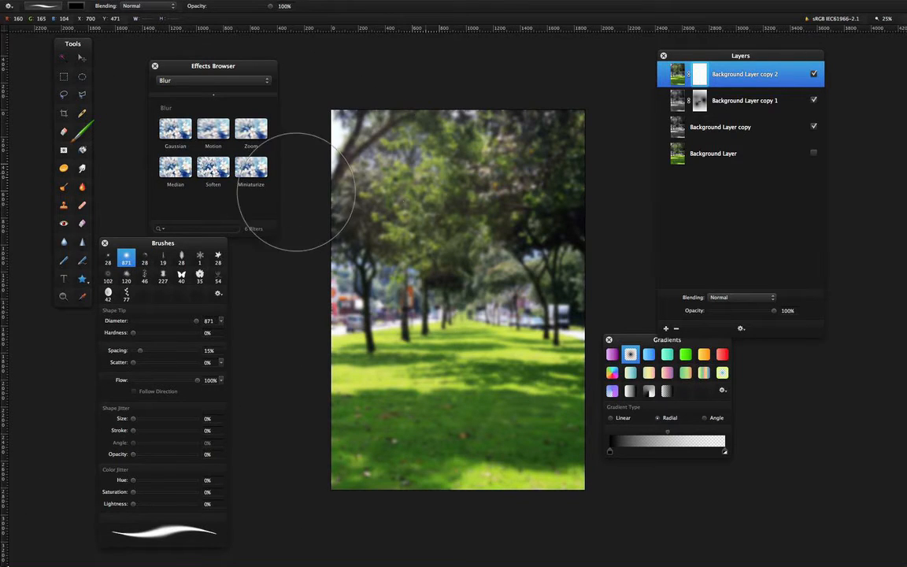
# Paint black on the colour layer's mask over the trees, path and grass to reveal the black-and-white photo underneath.
pyautogui.moveTo(416, 197)
pyautogui.mouseDown()
pyautogui.moveTo(441, 125)
pyautogui.moveTo(533, 127)
pyautogui.moveTo(589, 185)
pyautogui.moveTo(614, 156)
pyautogui.moveTo(420, 250)
pyautogui.moveTo(499, 239)
pyautogui.moveTo(471, 319)
pyautogui.moveTo(465, 326)
pyautogui.moveTo(407, 290)
pyautogui.moveTo(341, 372)
pyautogui.moveTo(392, 302)
pyautogui.mouseUp()
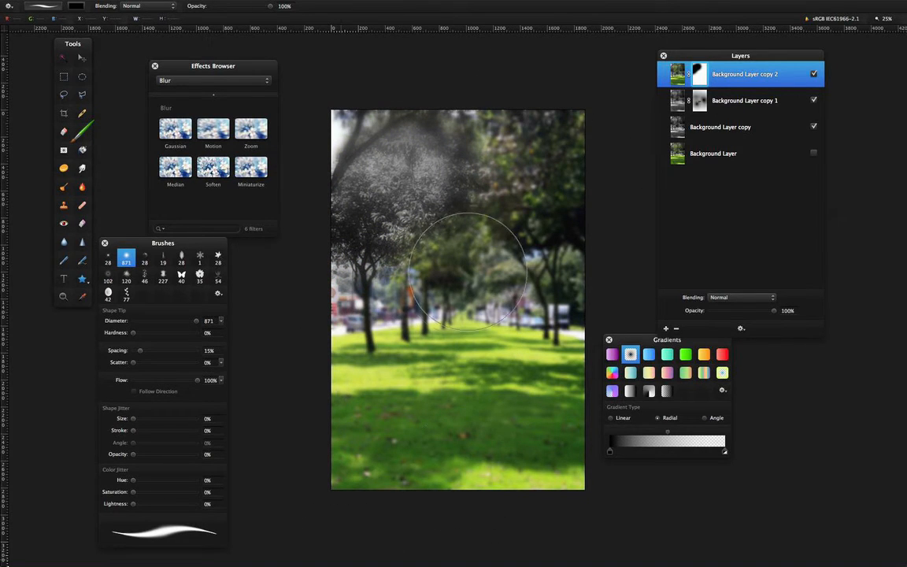
pyautogui.moveTo(450, 340)
pyautogui.mouseDown()
pyautogui.moveTo(503, 274)
pyautogui.moveTo(531, 187)
pyautogui.moveTo(498, 193)
pyautogui.moveTo(490, 308)
pyautogui.moveTo(532, 261)
pyautogui.mouseUp()
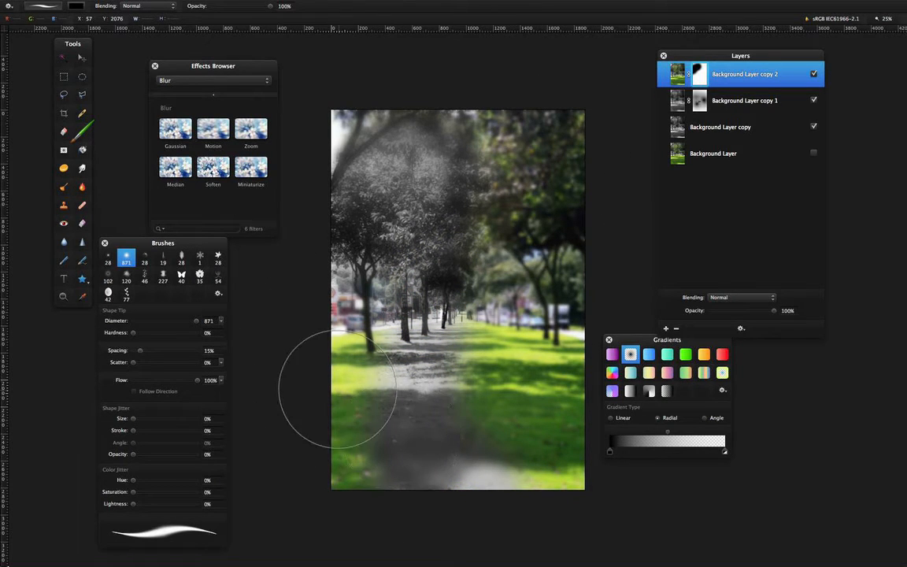
pyautogui.click(340, 482)
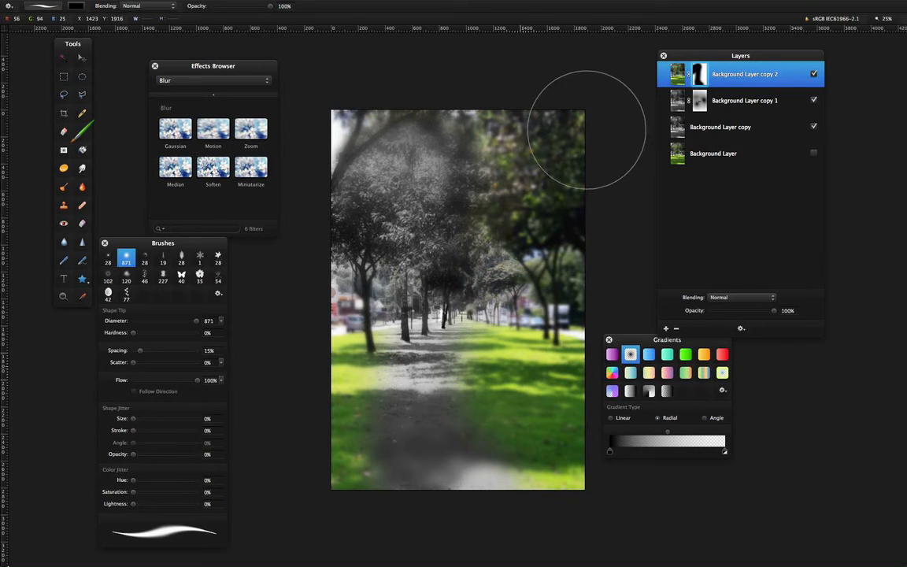
pyautogui.moveTo(531, 382)
pyautogui.mouseDown()
pyautogui.moveTo(541, 407)
pyautogui.moveTo(547, 233)
pyautogui.moveTo(529, 163)
pyautogui.moveTo(512, 486)
pyautogui.moveTo(532, 229)
pyautogui.mouseUp()
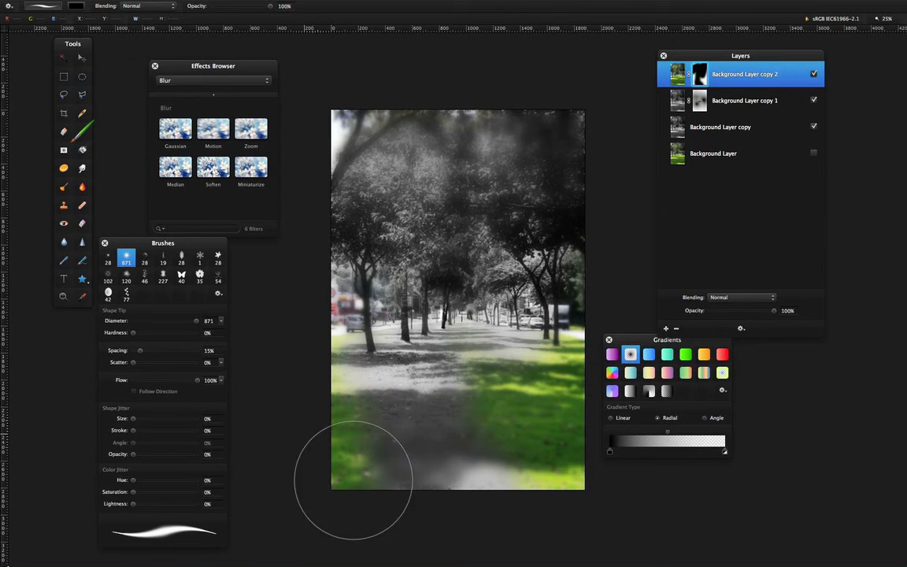
pyautogui.moveTo(354, 456); pyautogui.dragTo(405, 401)
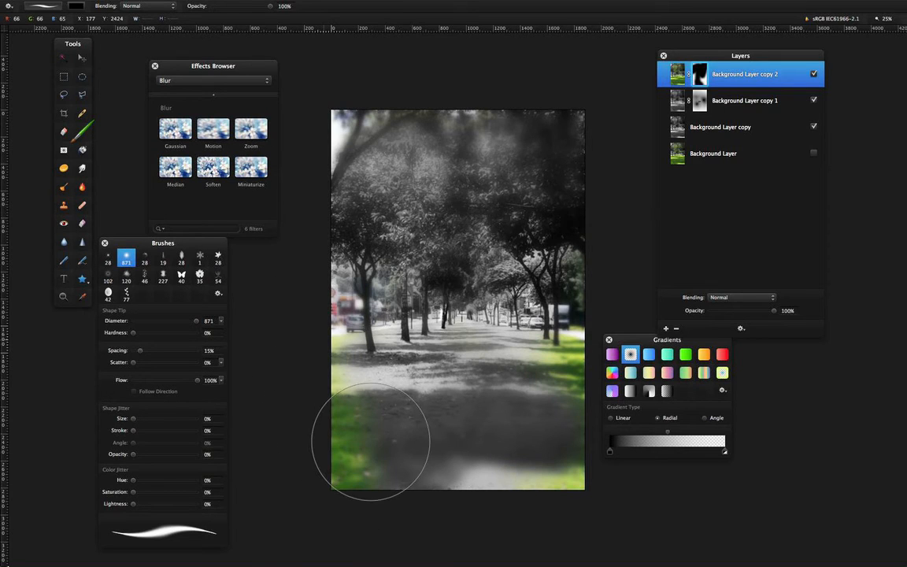
pyautogui.moveTo(369, 433)
pyautogui.mouseDown()
pyautogui.moveTo(315, 413)
pyautogui.moveTo(354, 410)
pyautogui.mouseUp()
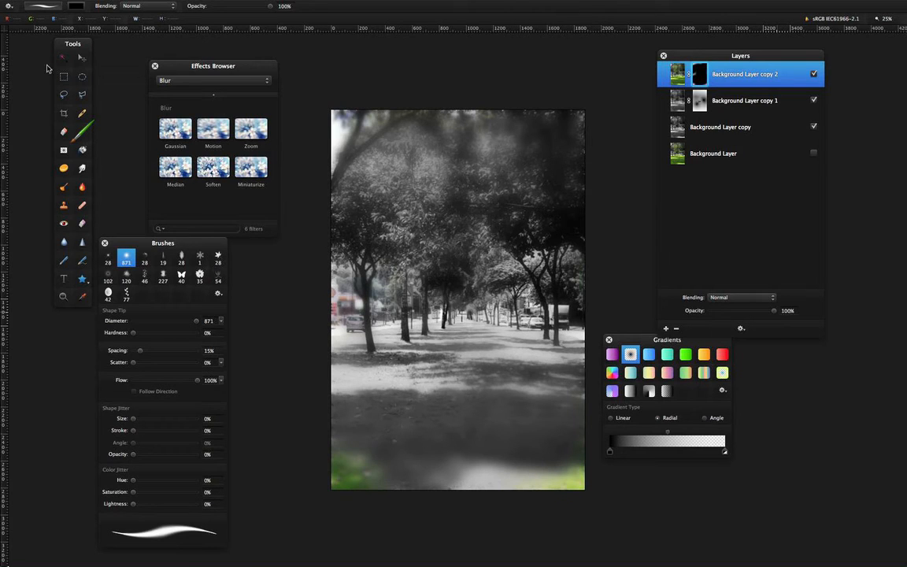
# Lower the masked colour layer's opacity to 50% and move the Effects Browser and Layers panels closer to the image.
pyautogui.click(201, 67)
pyautogui.click(221, 63)
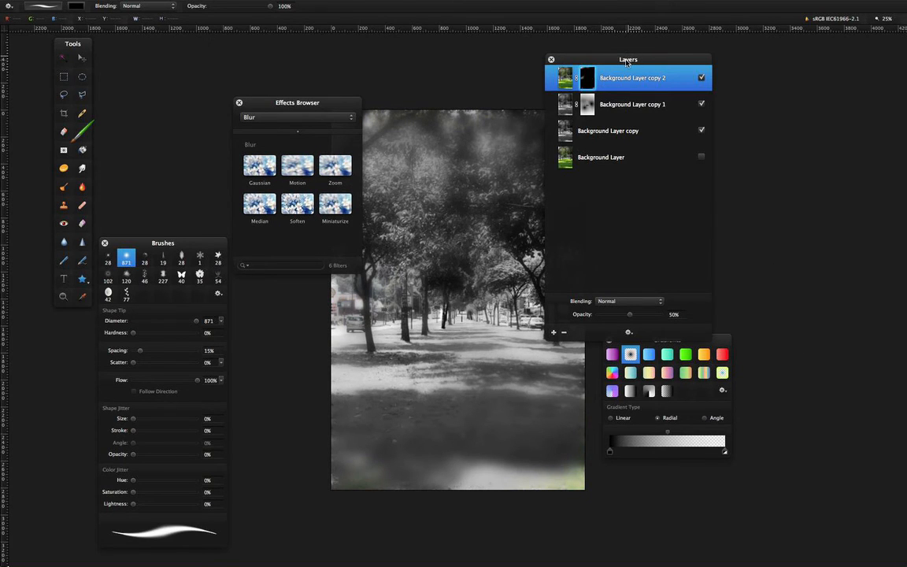
pyautogui.moveTo(627, 63); pyautogui.dragTo(629, 61)
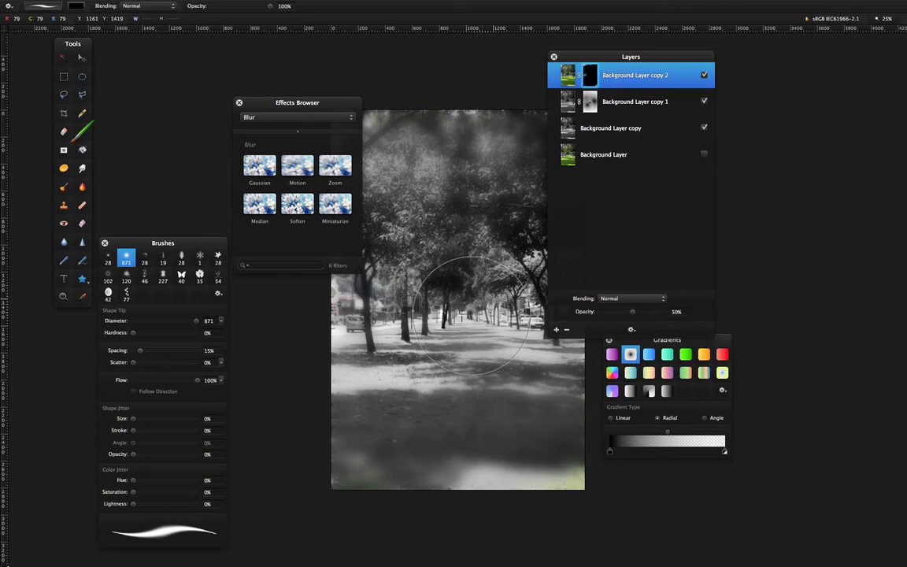
# Change the brush colour to near-white and paint the mask over the grass and right-hand trees to restore their muted colour.
pyautogui.click(76, 5)
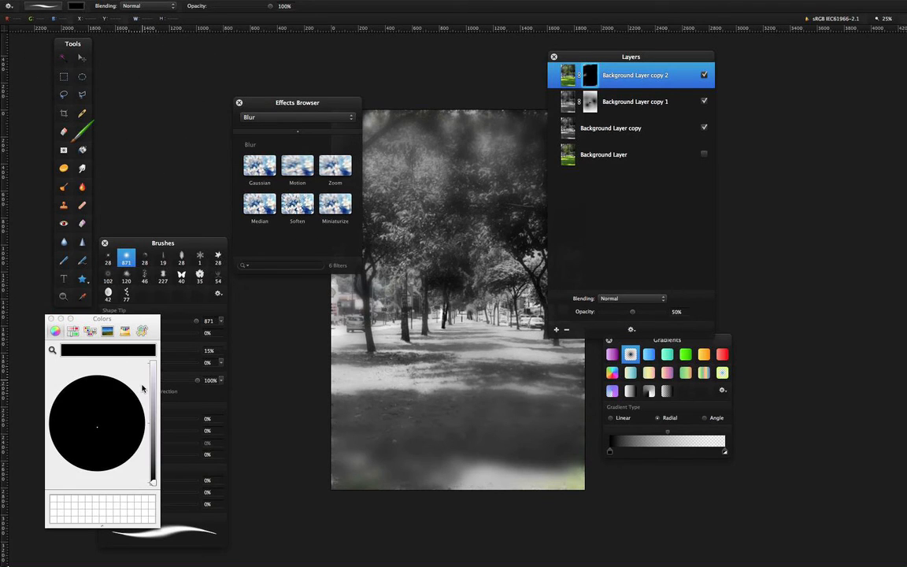
pyautogui.moveTo(152, 378); pyautogui.dragTo(156, 345)
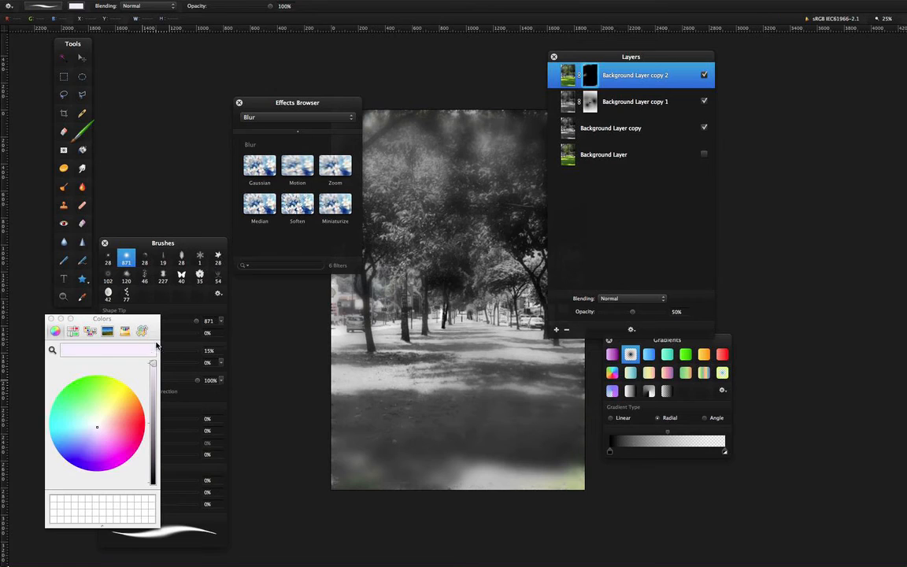
pyautogui.click(51, 319)
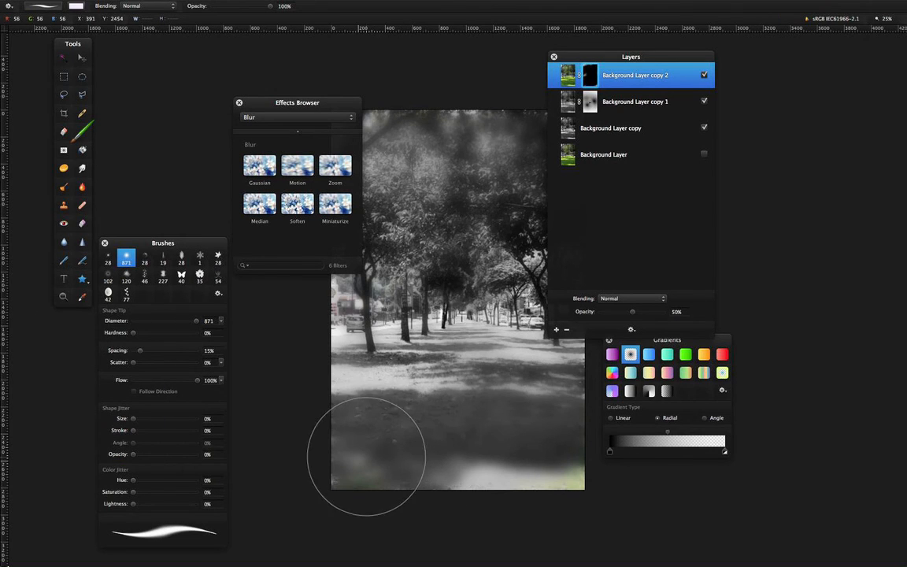
pyautogui.moveTo(389, 418)
pyautogui.mouseDown()
pyautogui.moveTo(435, 365)
pyautogui.moveTo(385, 435)
pyautogui.moveTo(412, 390)
pyautogui.moveTo(364, 415)
pyautogui.moveTo(384, 385)
pyautogui.moveTo(419, 385)
pyautogui.moveTo(465, 448)
pyautogui.moveTo(403, 318)
pyautogui.moveTo(440, 436)
pyautogui.moveTo(472, 449)
pyautogui.moveTo(461, 372)
pyautogui.moveTo(450, 370)
pyautogui.moveTo(530, 415)
pyautogui.moveTo(457, 372)
pyautogui.moveTo(492, 405)
pyautogui.moveTo(480, 380)
pyautogui.moveTo(553, 396)
pyautogui.moveTo(506, 385)
pyautogui.moveTo(520, 435)
pyautogui.moveTo(457, 441)
pyautogui.moveTo(427, 405)
pyautogui.moveTo(400, 419)
pyautogui.moveTo(390, 478)
pyautogui.moveTo(443, 418)
pyautogui.moveTo(384, 479)
pyautogui.moveTo(425, 354)
pyautogui.moveTo(454, 370)
pyautogui.moveTo(393, 420)
pyautogui.mouseUp()
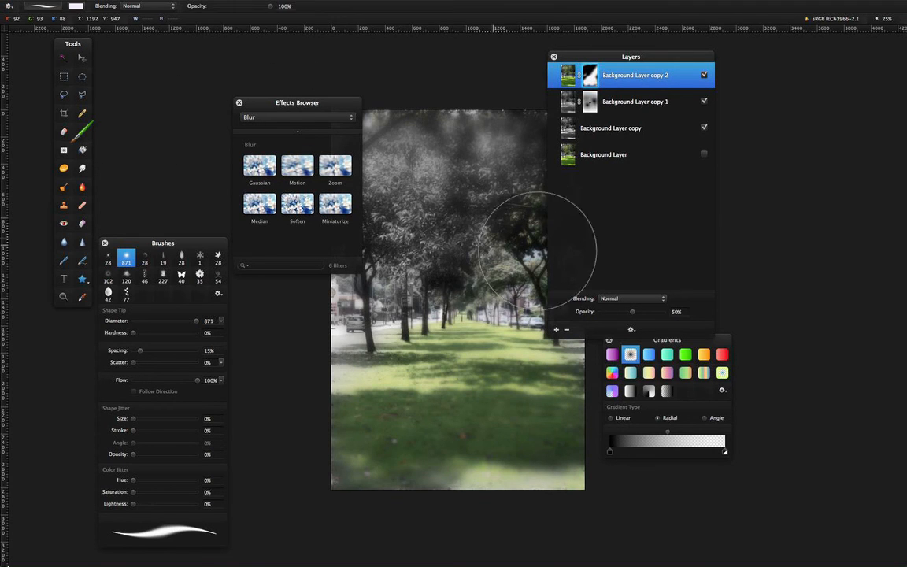
# Leave full-screen view with the floating panels hidden and switch to QuickTime Player.
pyautogui.moveTo(622, 56); pyautogui.dragTo(640, 52)
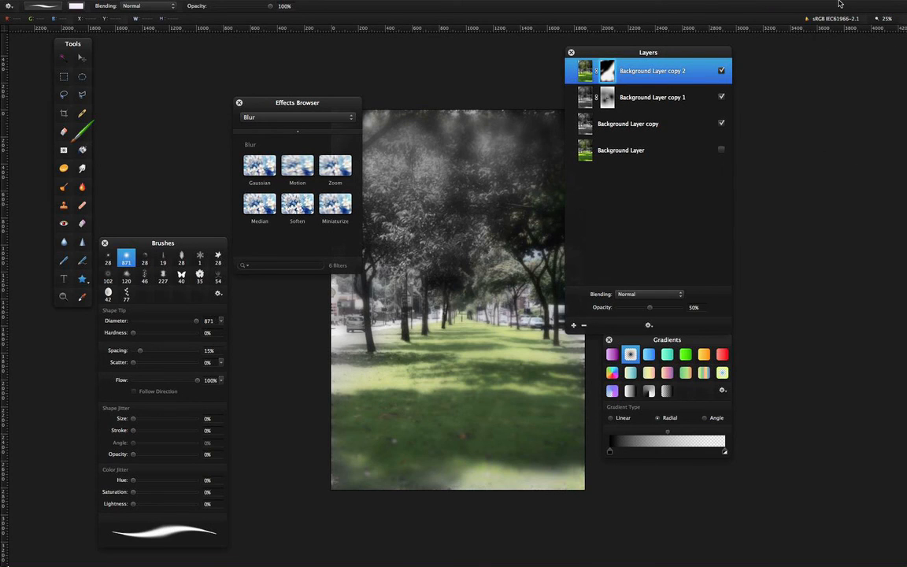
pyautogui.press('Tab')
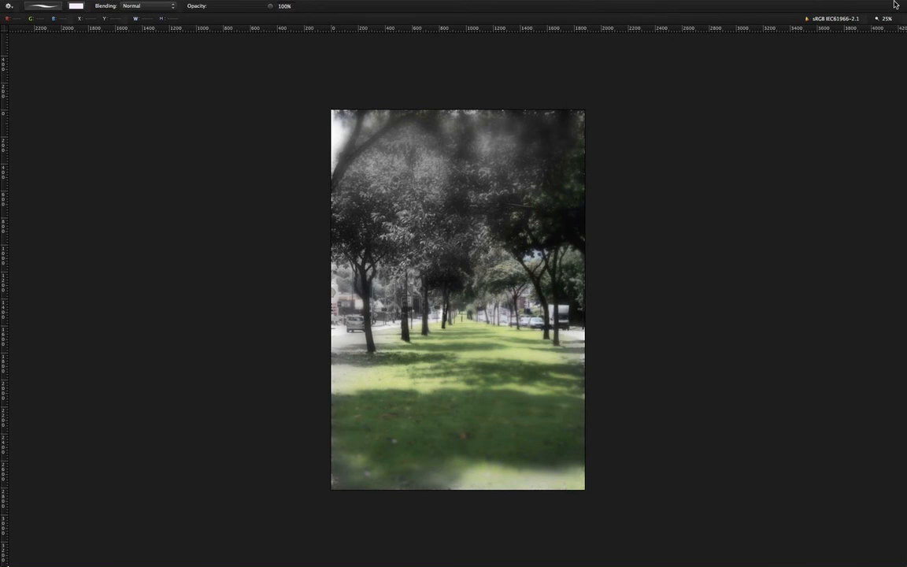
pyautogui.press('Escape')
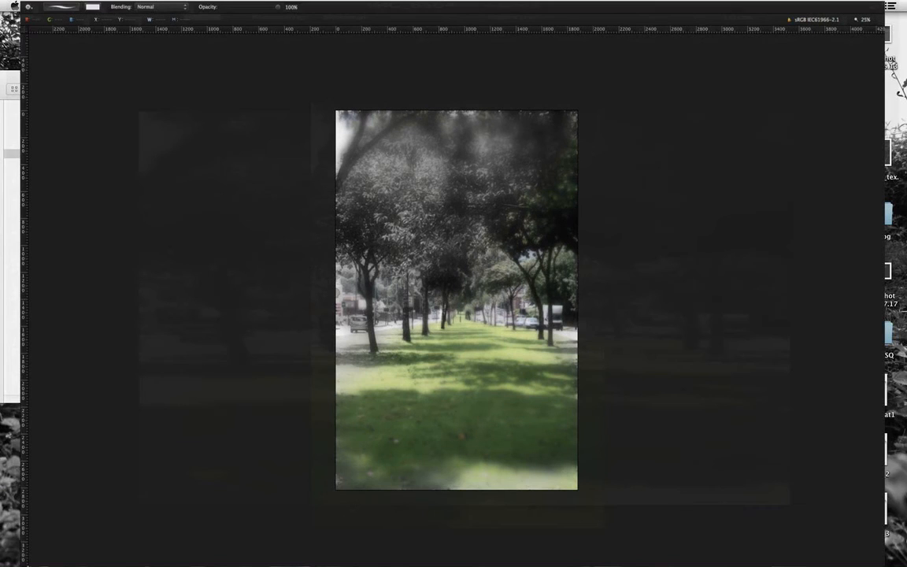
pyautogui.press('super+Tab')
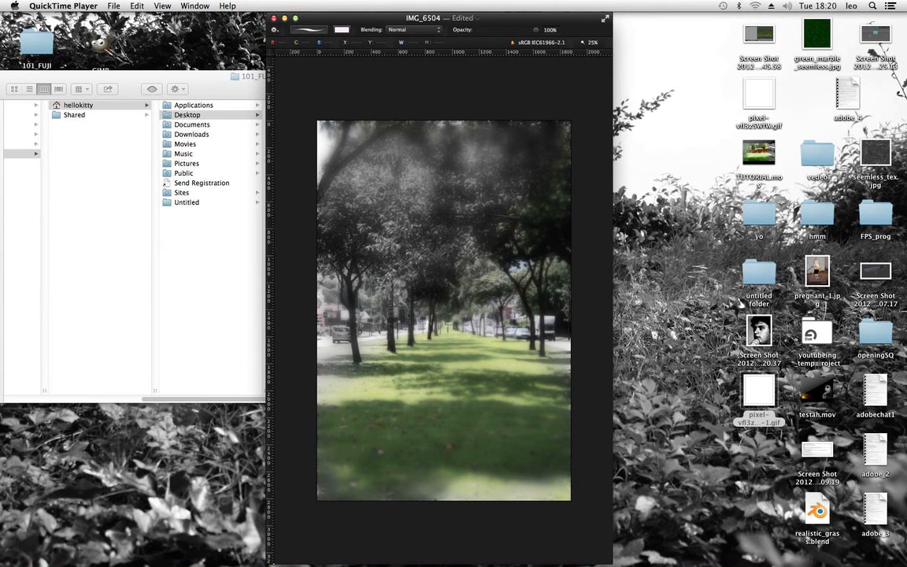